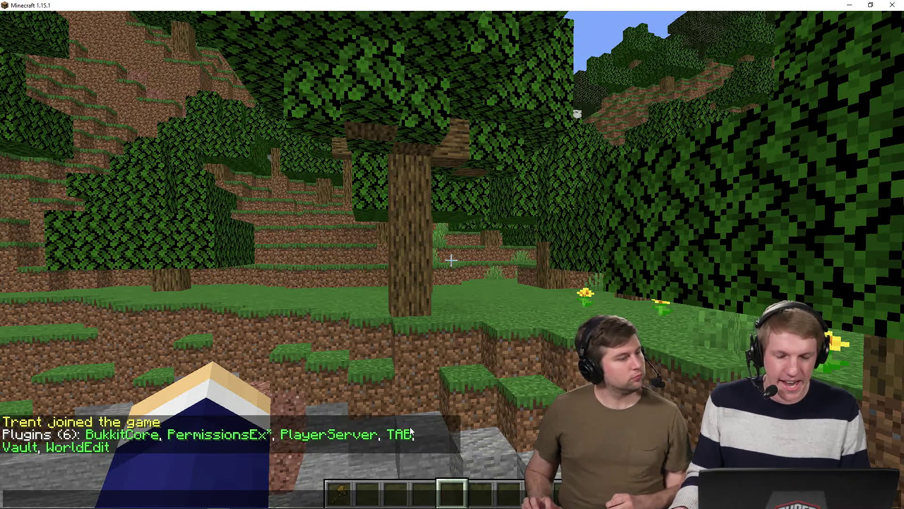
Switch from Minecraft to the Minehut server panel home page
key("alt+Tab")
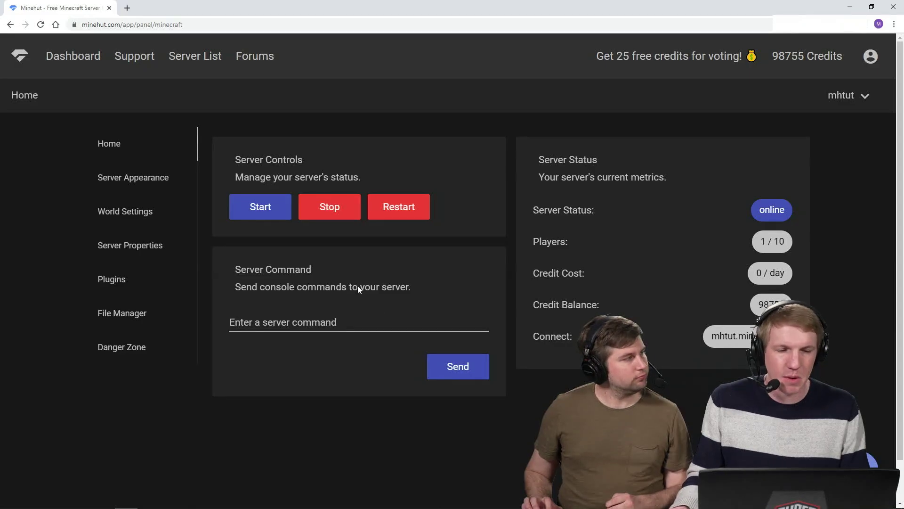
left_click(111, 282)
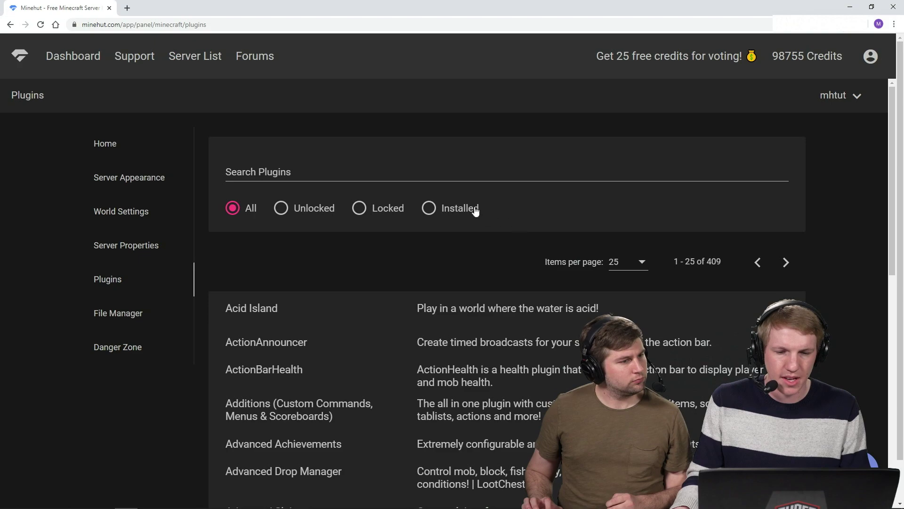
left_click(474, 209)
left_click(341, 351)
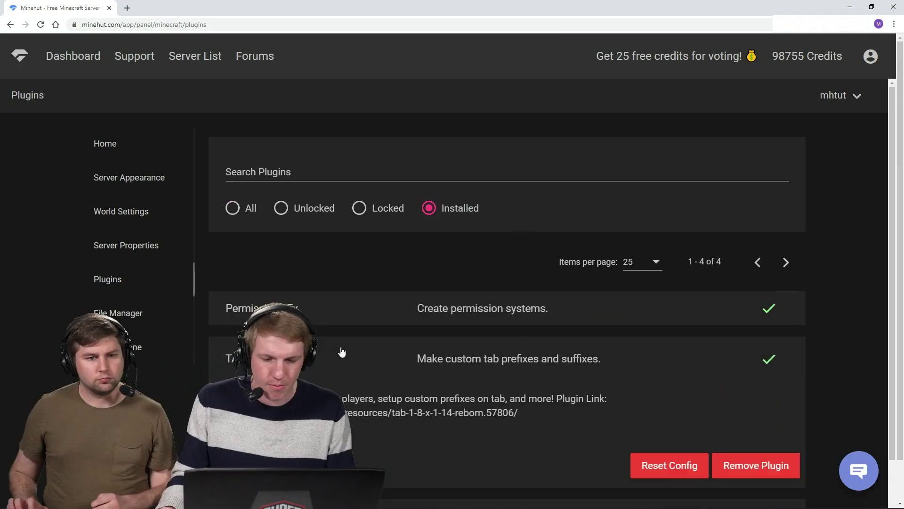
scroll(382, 369, "down", 1)
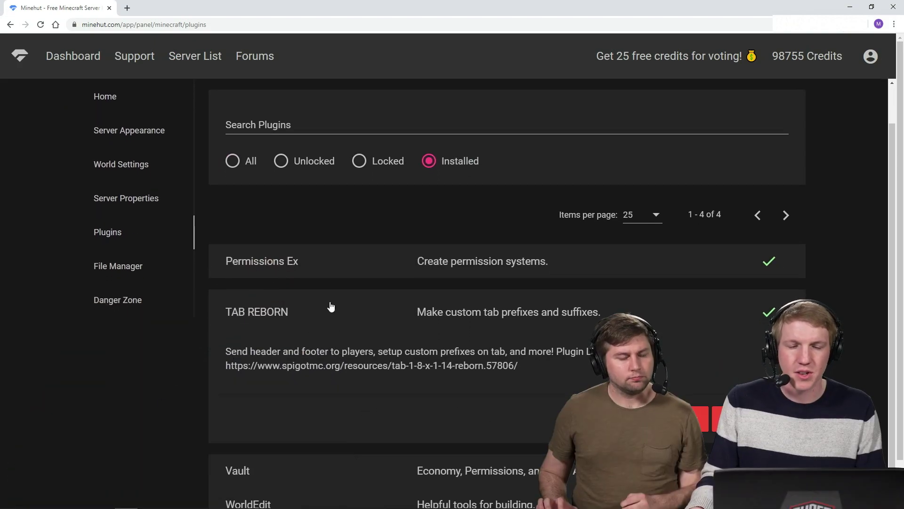
left_click(329, 307)
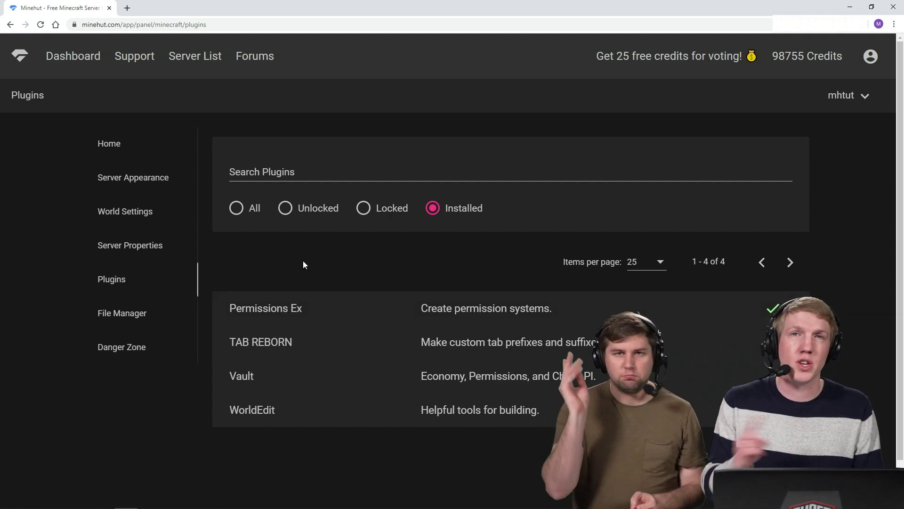
left_click(108, 140)
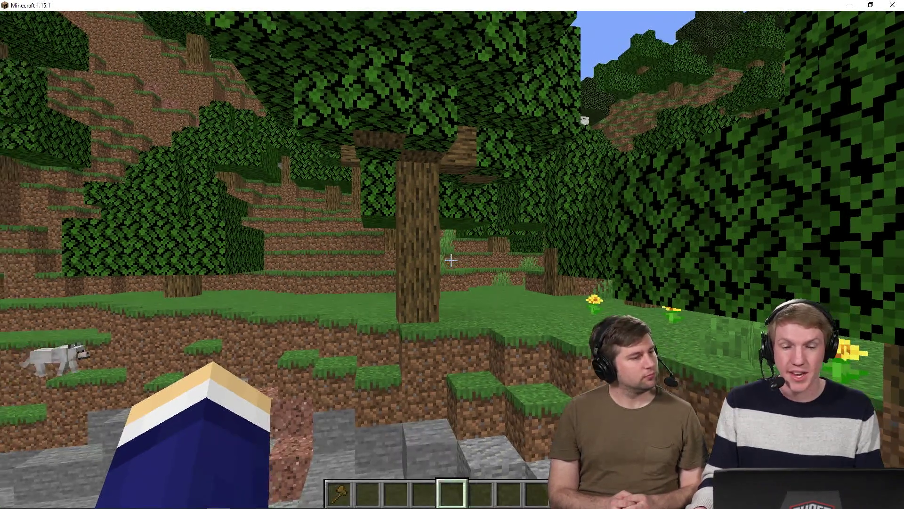
key("Tab")
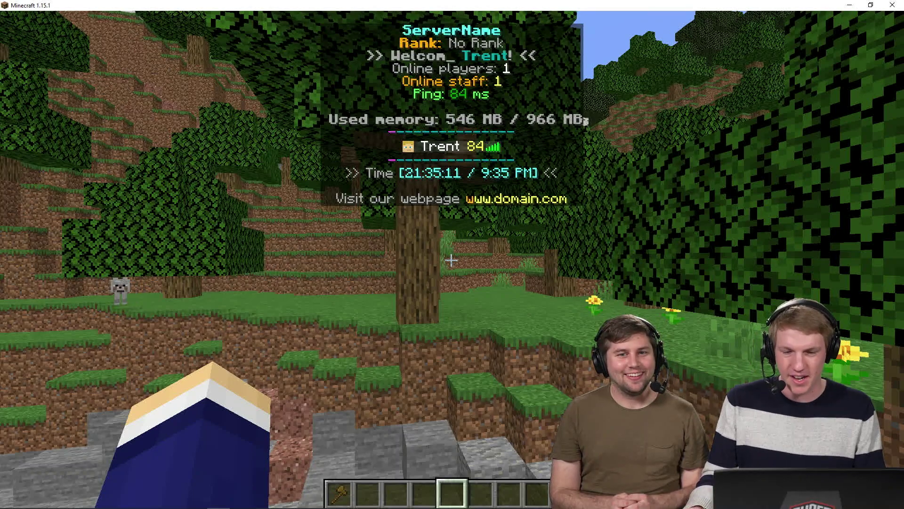
key("w")
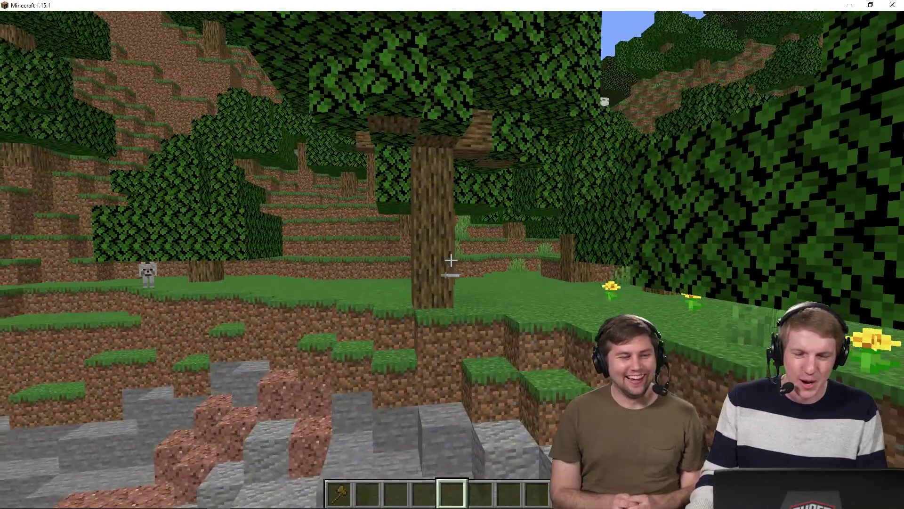
mouse_move(451, 259)
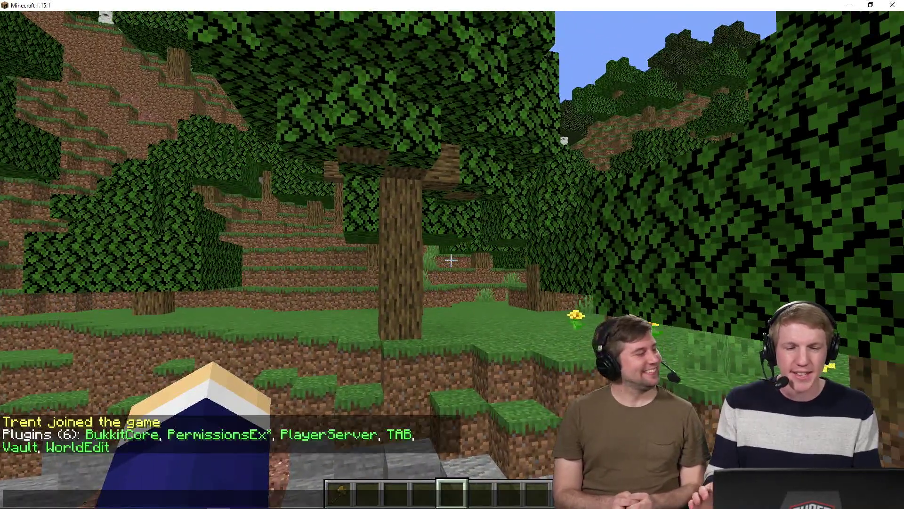
key("Tab")
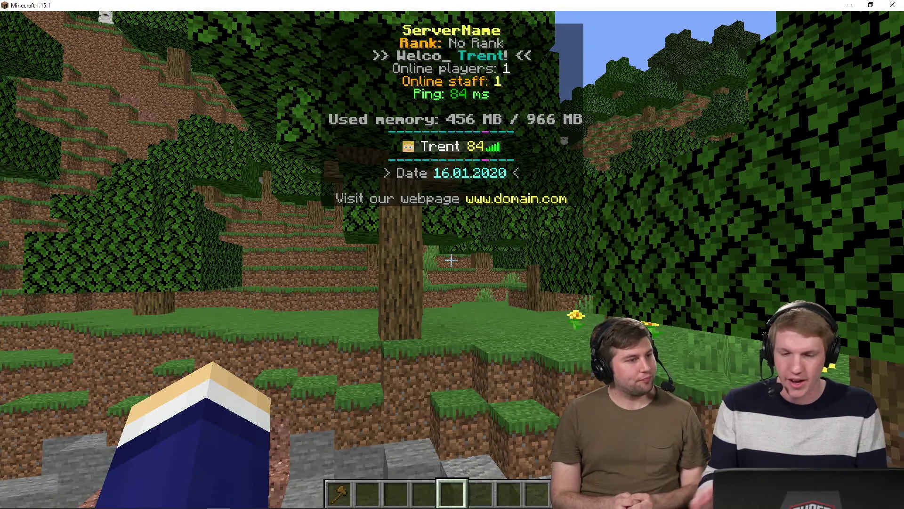
key("alt+Tab")
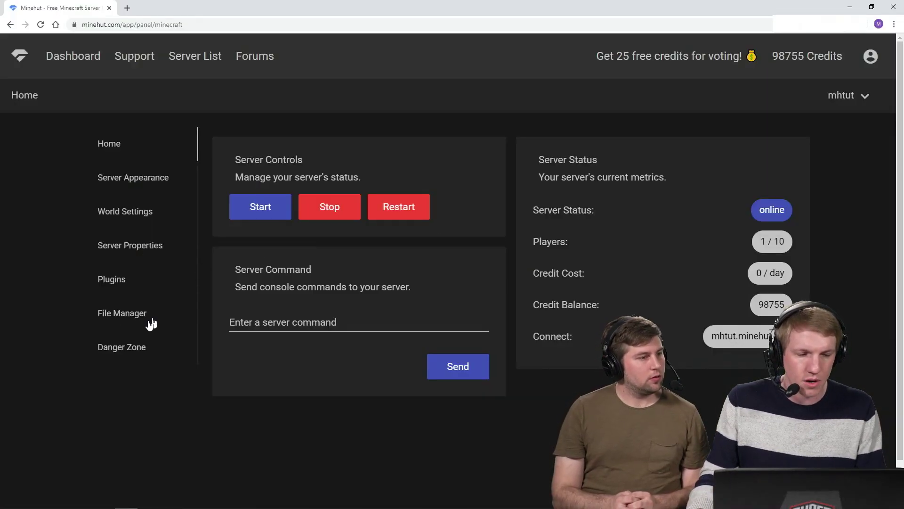
Navigate the File Manager to plugins > TAB and open config.yml in the editor
left_click(111, 314)
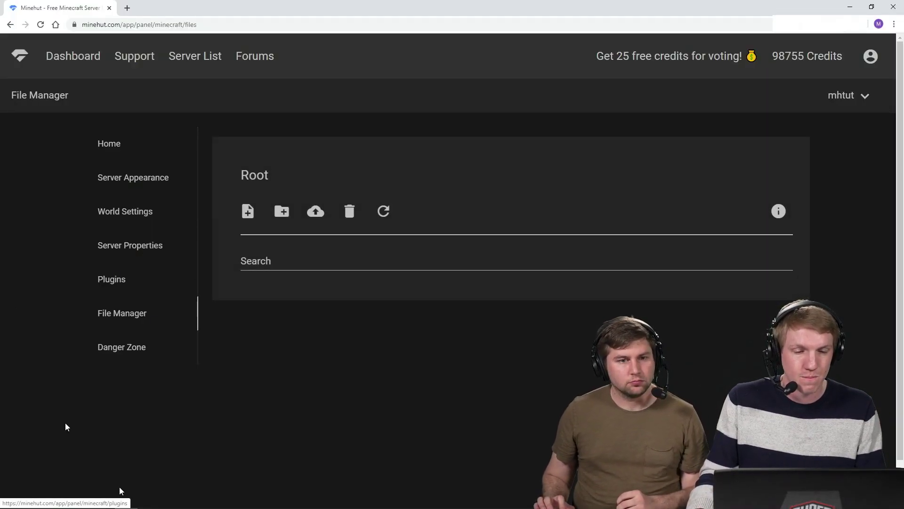
left_click(348, 340)
scroll(351, 343, "down", 4)
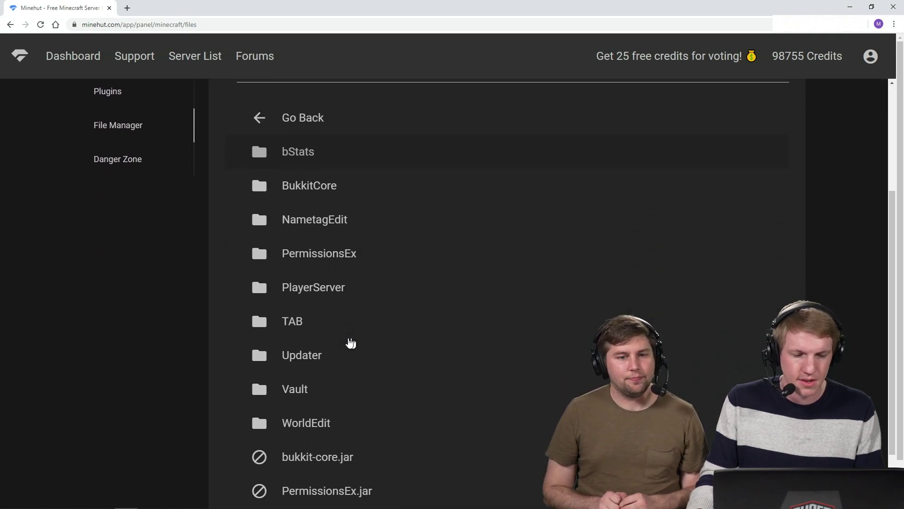
left_click(343, 328)
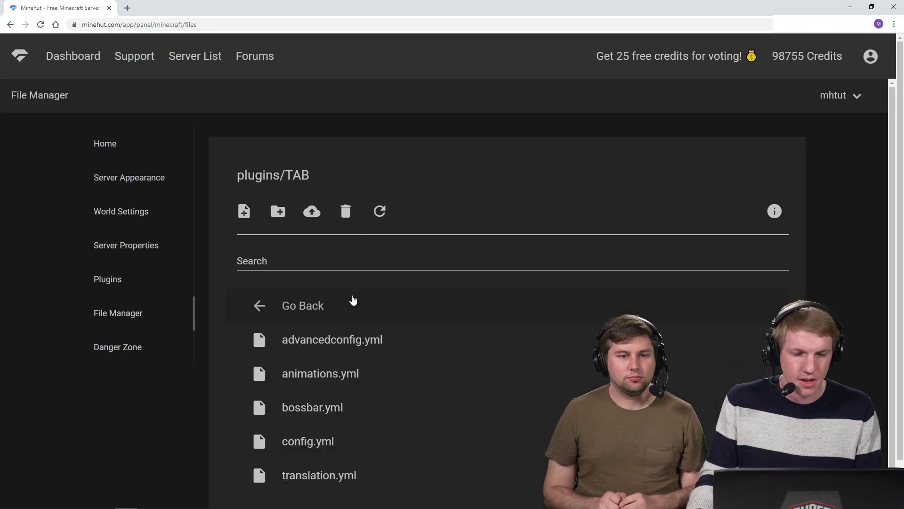
scroll(353, 299, "down", 1)
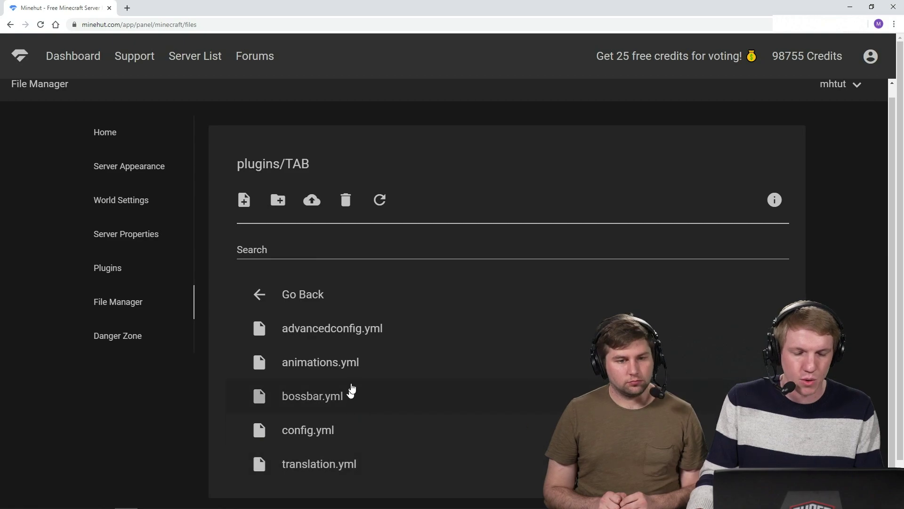
left_click(335, 433)
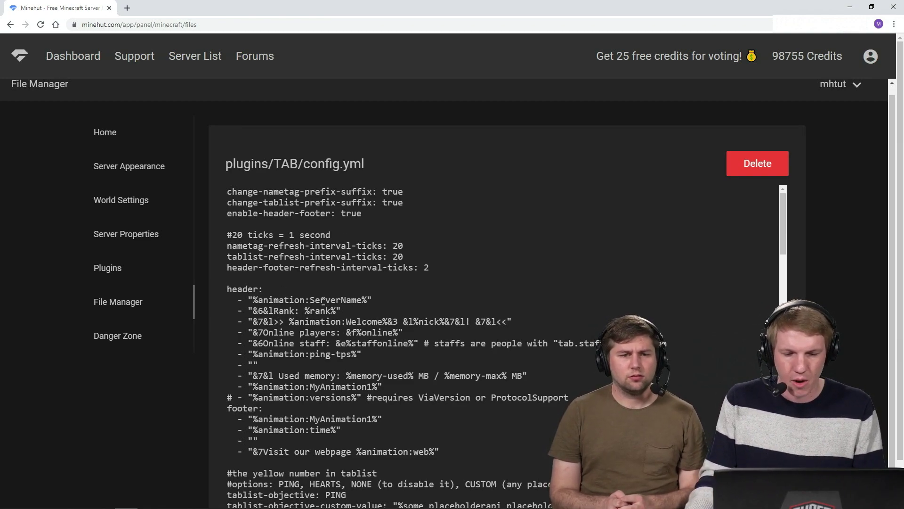
Inspect the ServerName animation entry at the top of the config.yml header
double_click(351, 299)
left_click(352, 300)
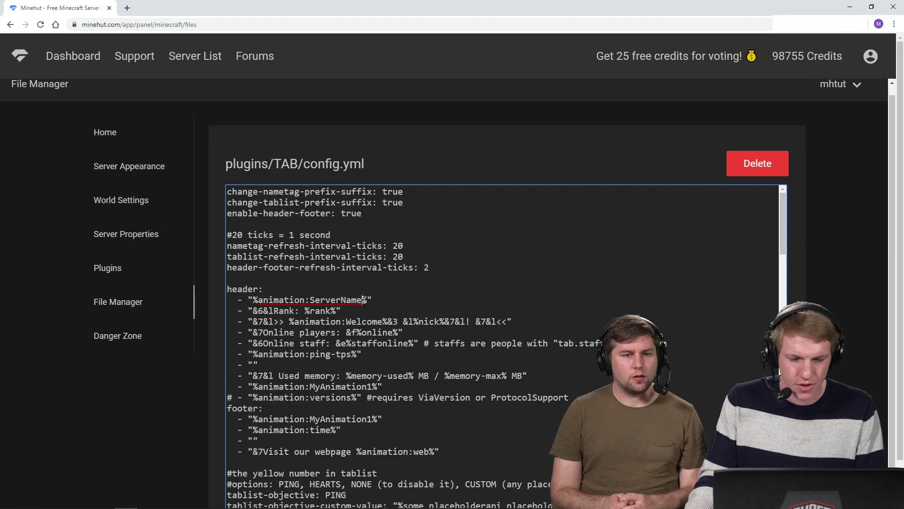
left_click_drag(362, 299, 310, 299)
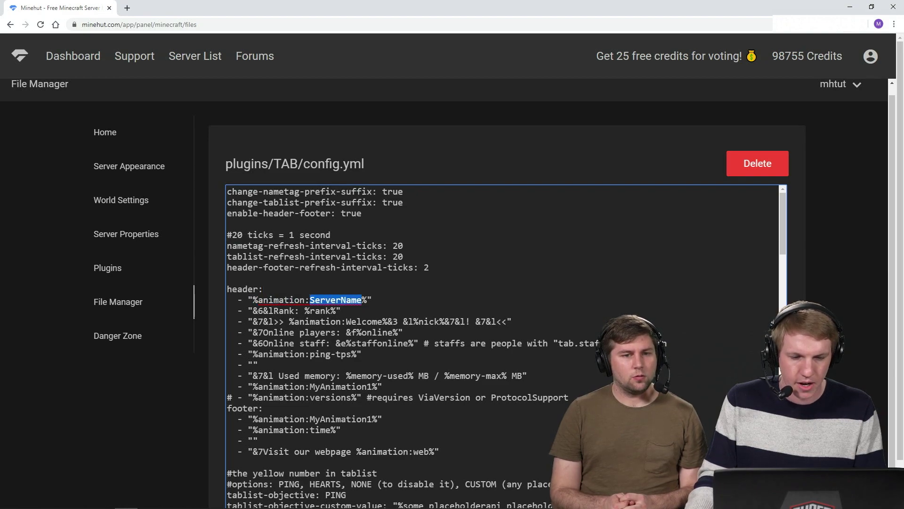
scroll(504, 343, "down", 4)
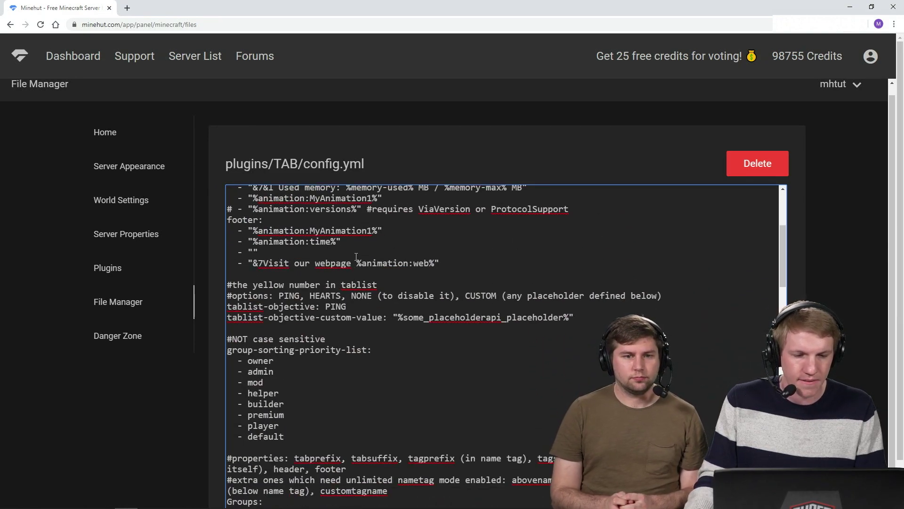
scroll(356, 256, "up", 3)
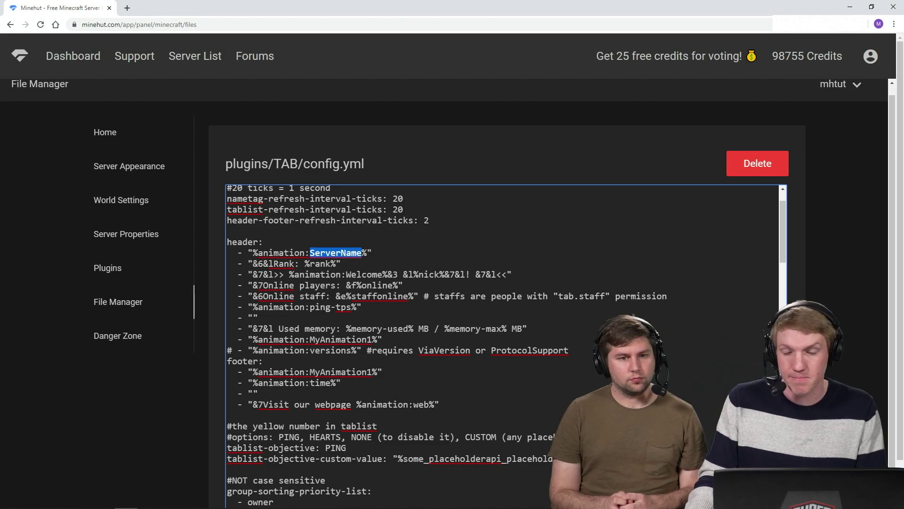
triple_click(348, 252)
left_click(351, 253)
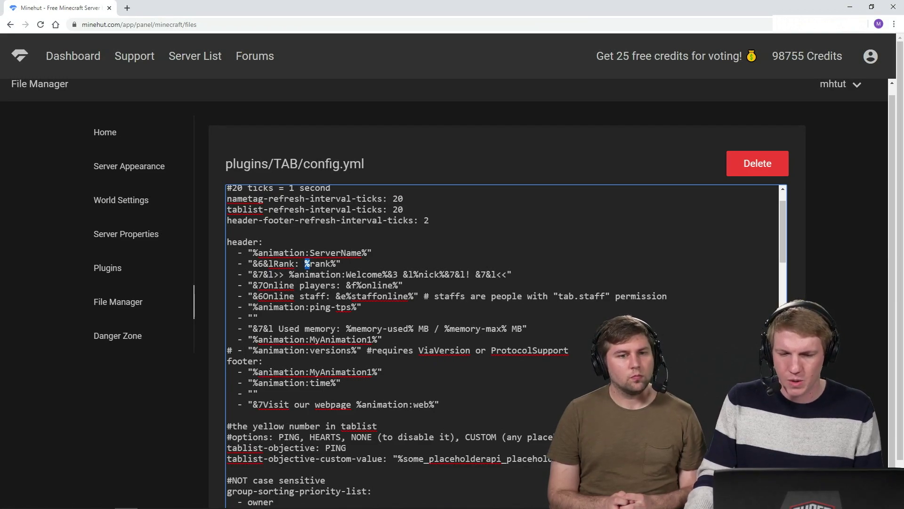
Delete the '&6&lRank: %rank%' header line and review the memory and MyAnimation1 entries
triple_click(308, 264)
key("BackSpace")
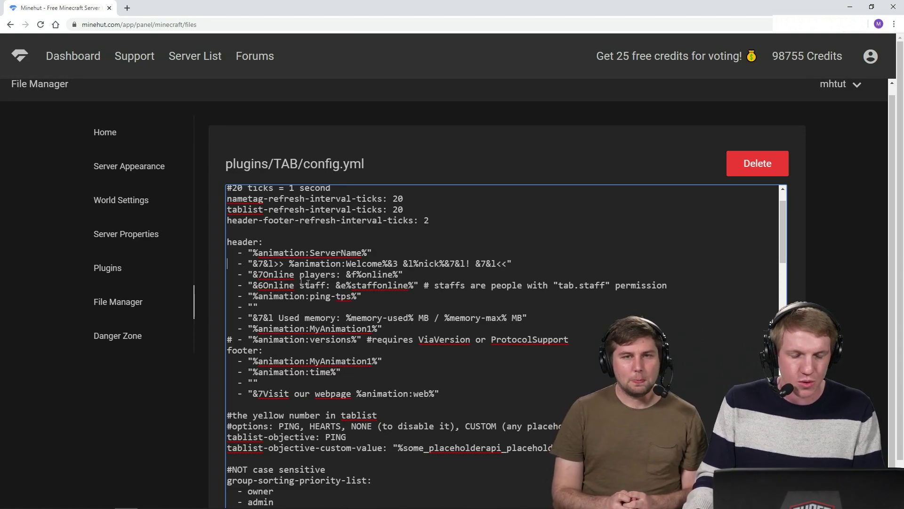
scroll(287, 297, "down", 1)
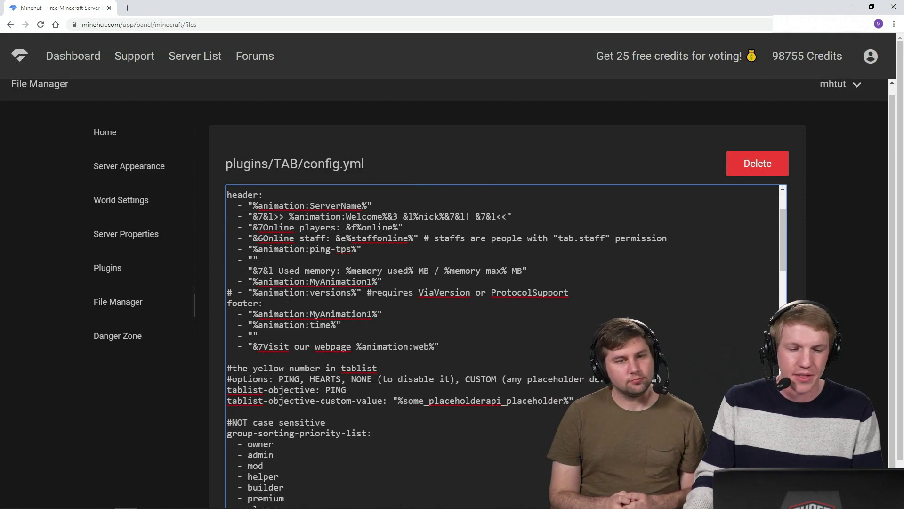
triple_click(391, 268)
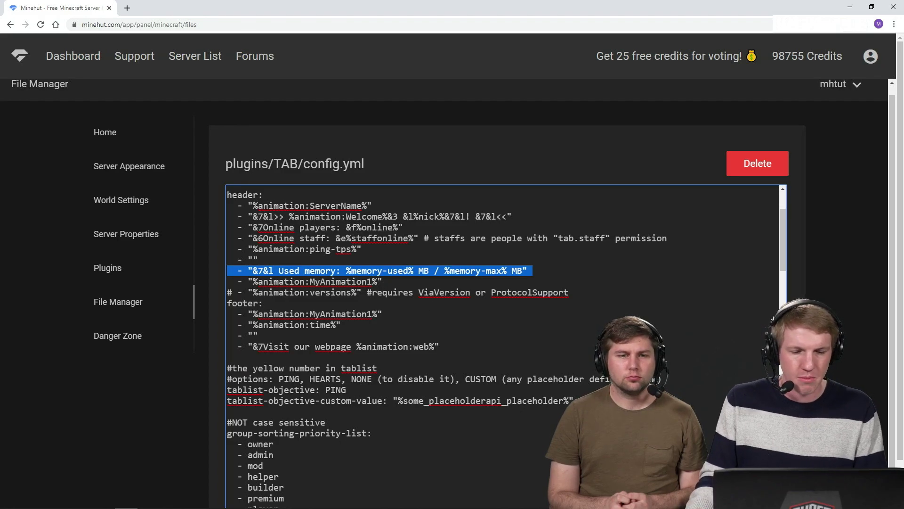
triple_click(306, 281)
key("alt+Tab")
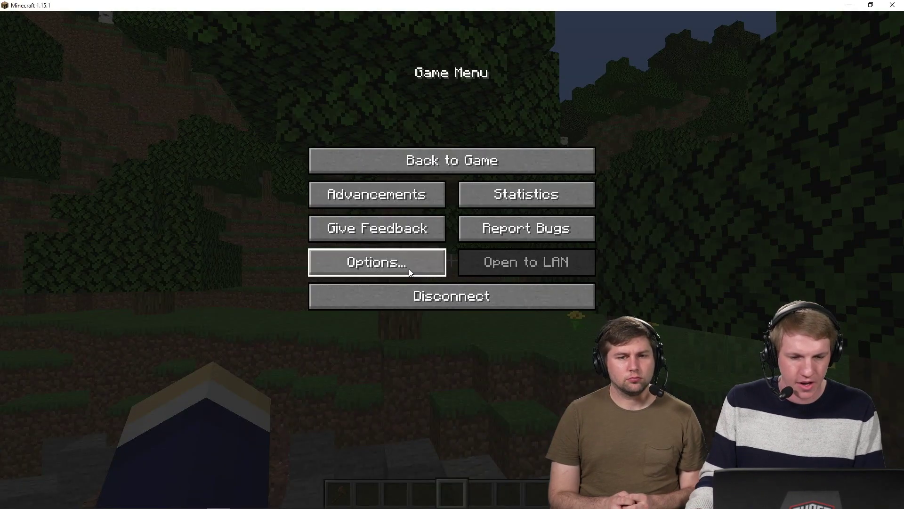
key("Escape")
key("Tab")
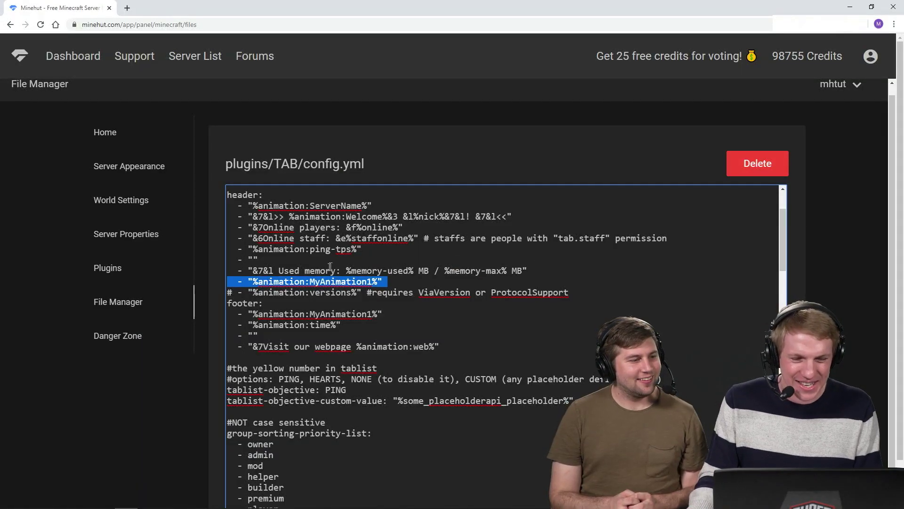
triple_click(332, 271)
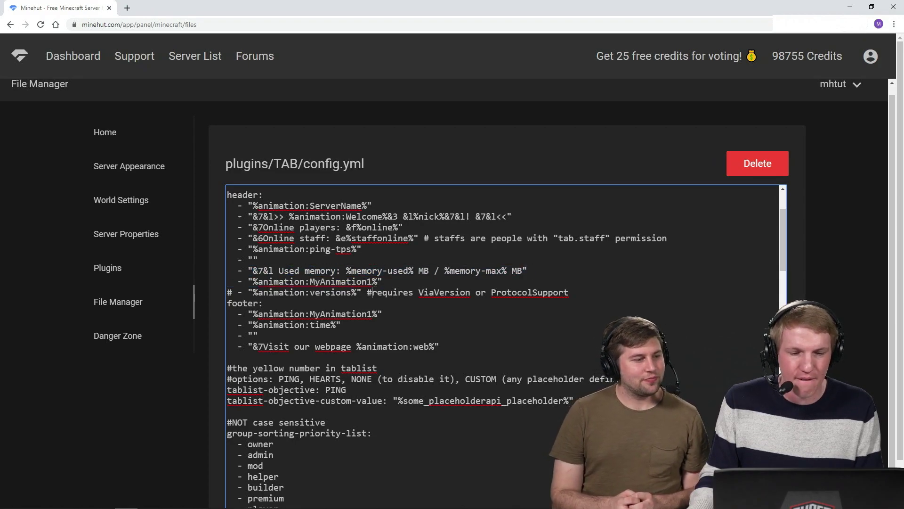
Delete the commented-out '# - "%animation:versions%"' line from the header list
triple_click(356, 292)
triple_click(356, 282)
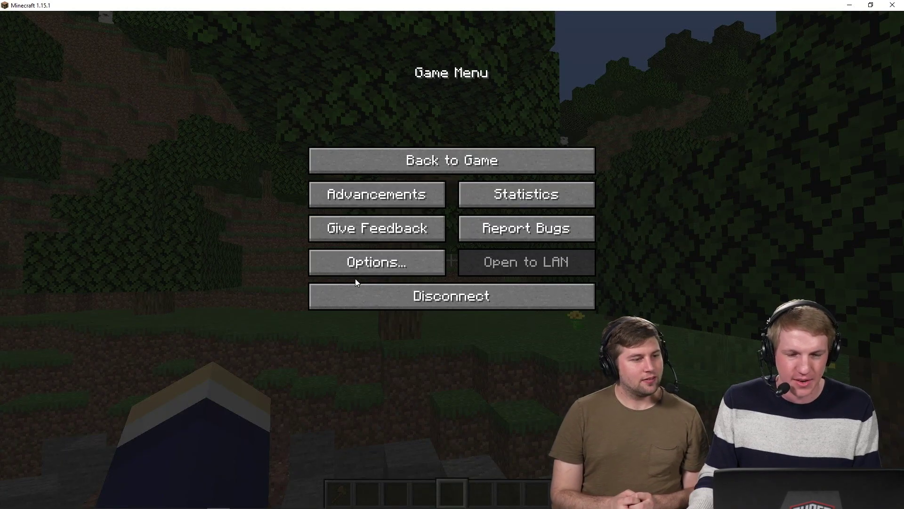
key("Escape")
key("Tab")
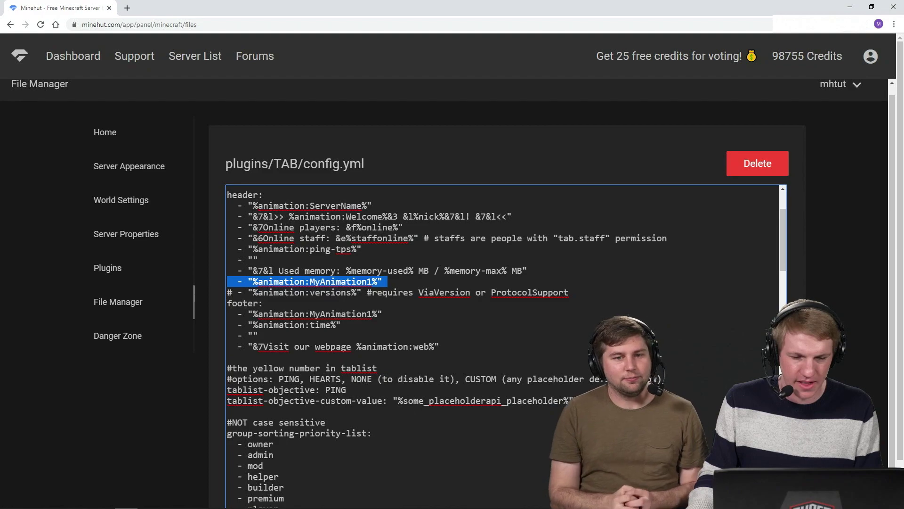
triple_click(400, 292)
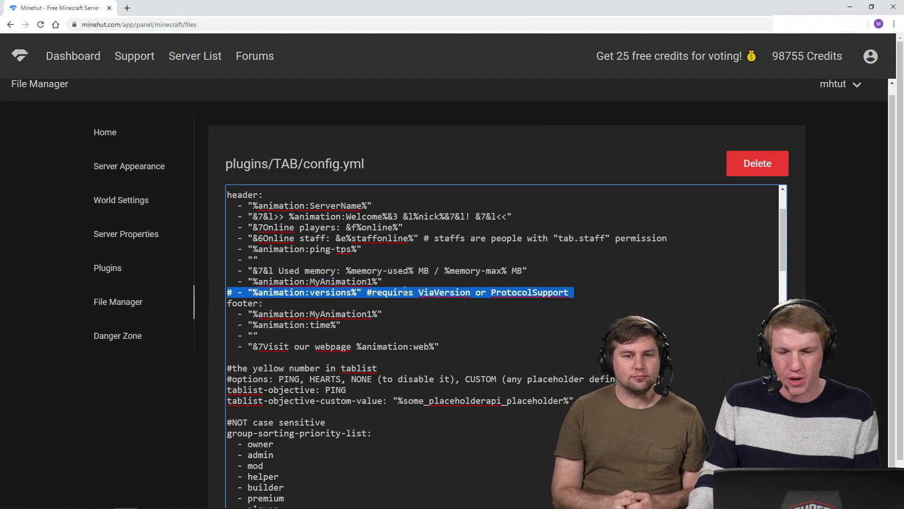
key("BackSpace")
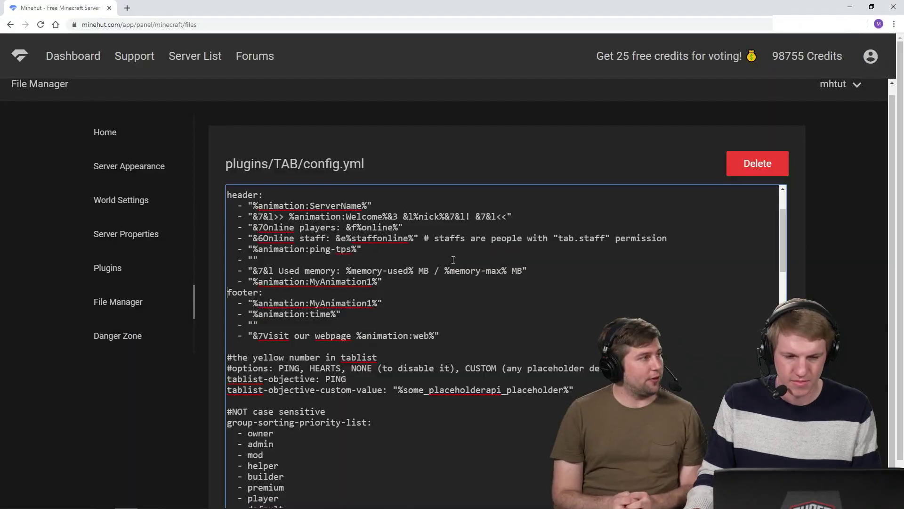
scroll(348, 307, "down", 1)
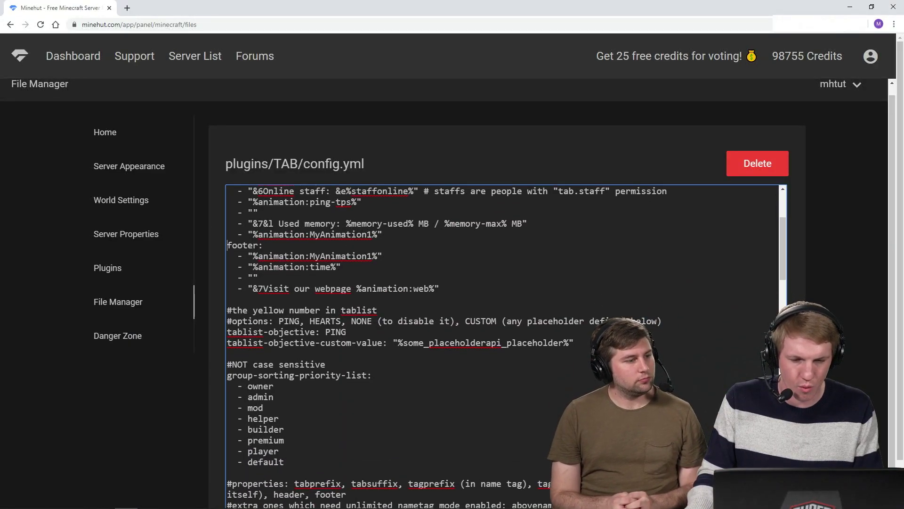
Remove the %animation:time% line from the tab list footer
triple_click(390, 287)
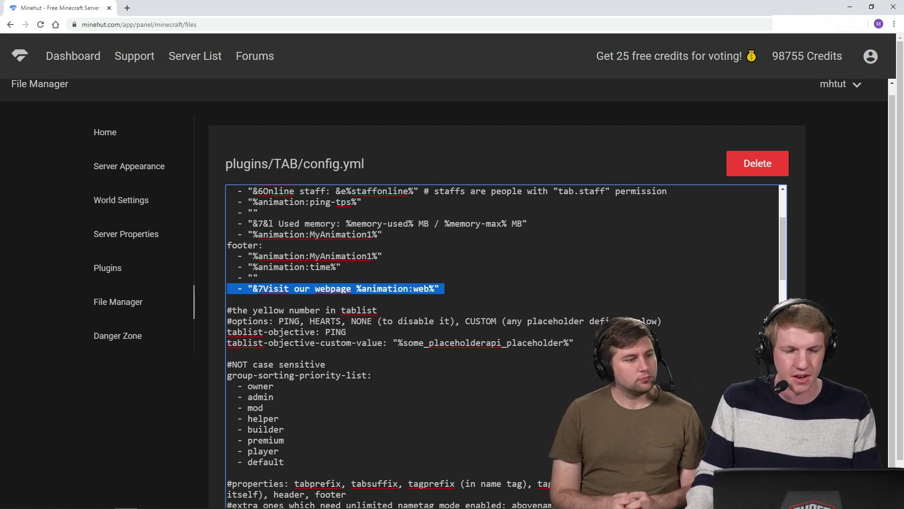
triple_click(294, 267)
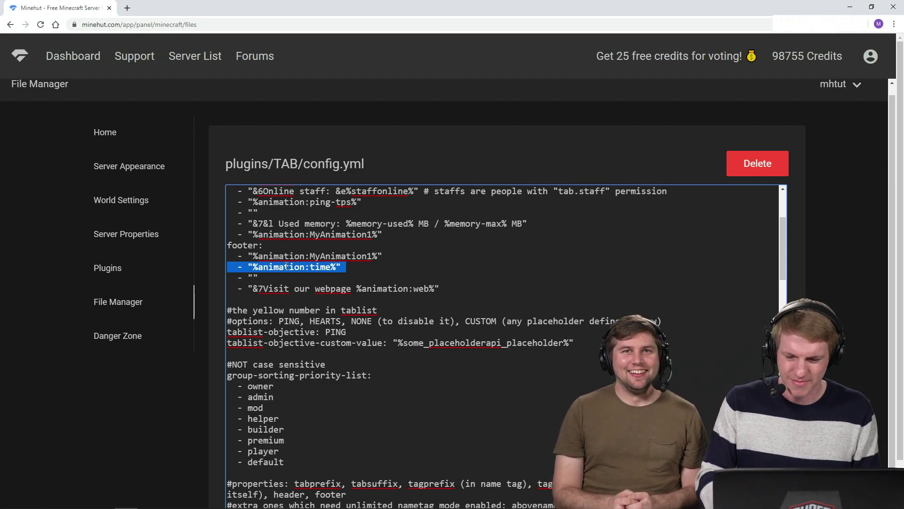
key("BackSpace")
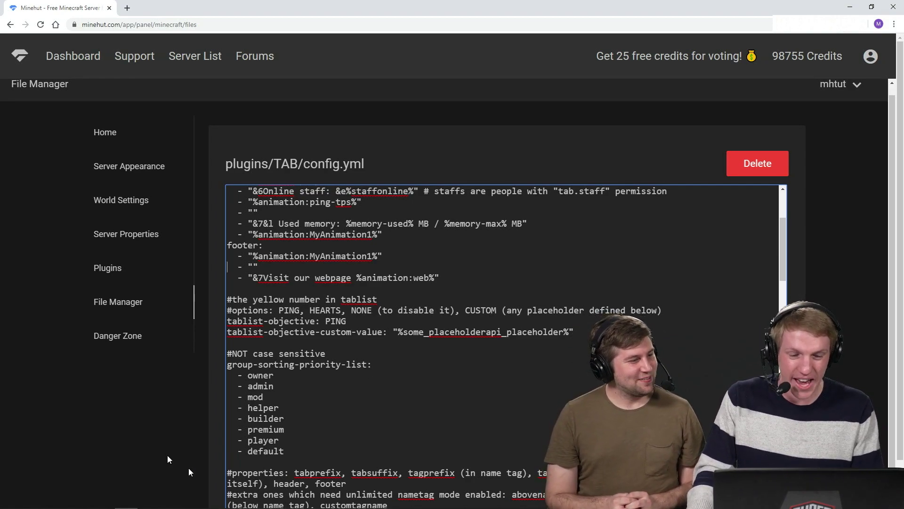
scroll(283, 351, "down", 1)
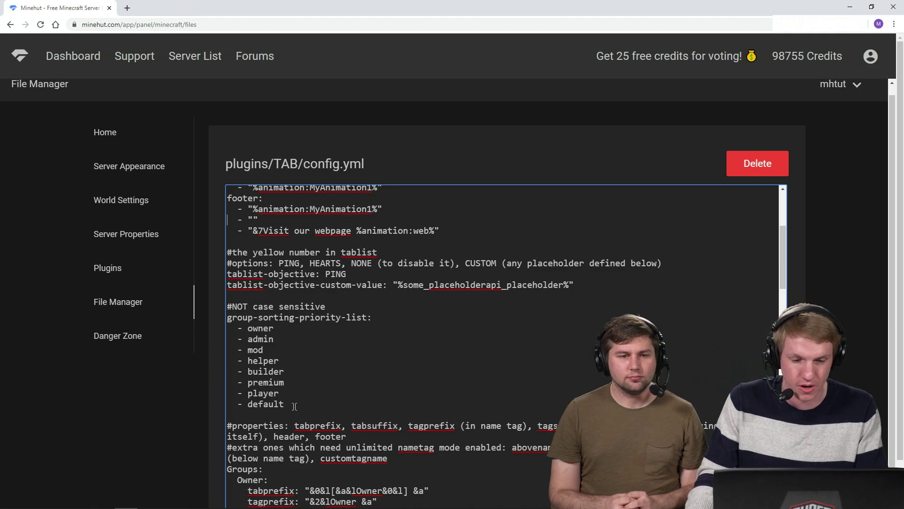
Save config.yml with Ctrl+S and exit the editor back to the TAB files
left_click_drag(294, 405, 226, 328)
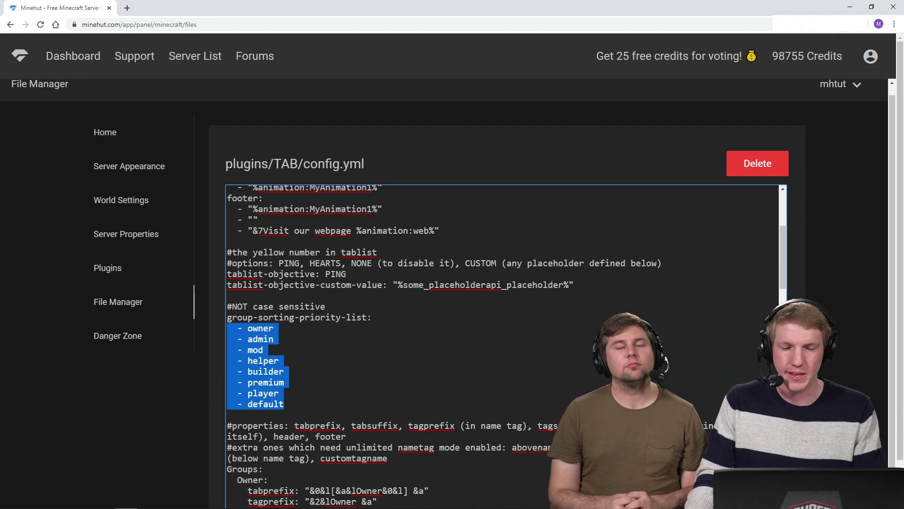
left_click(279, 328)
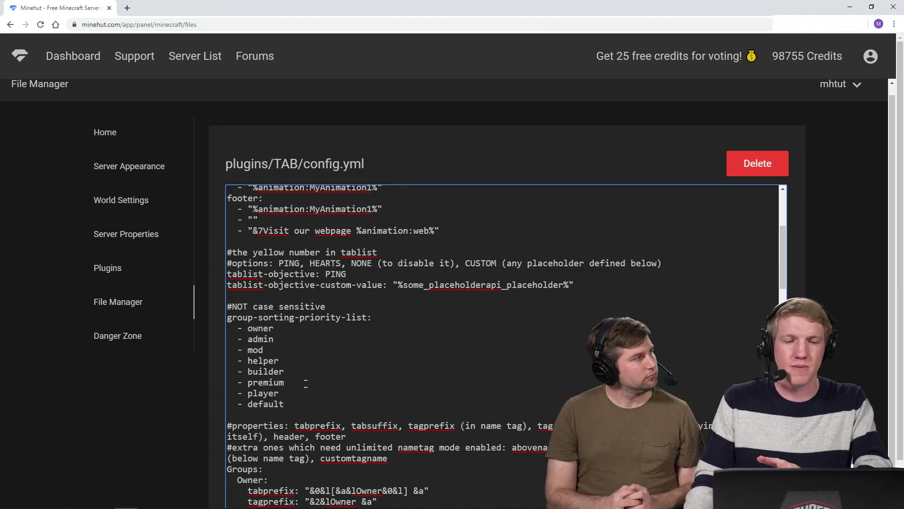
scroll(285, 406, "down", 5)
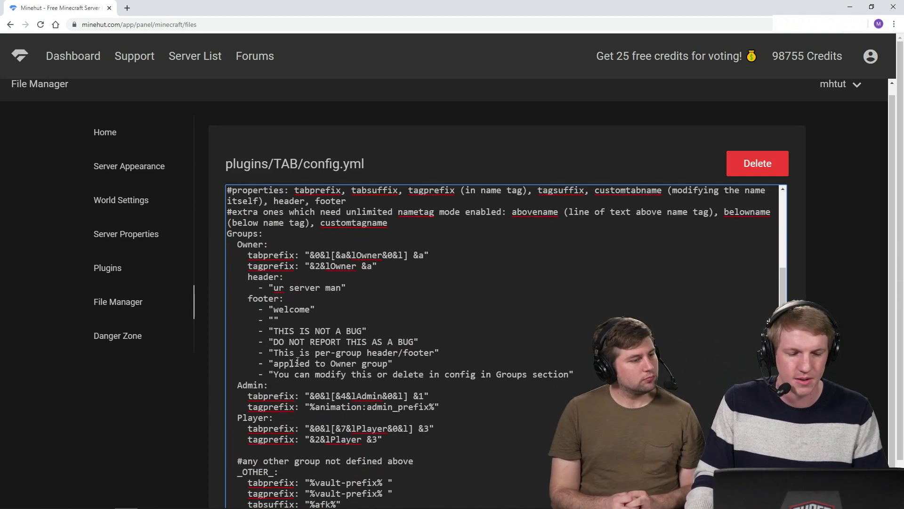
scroll(264, 358, "up", 9)
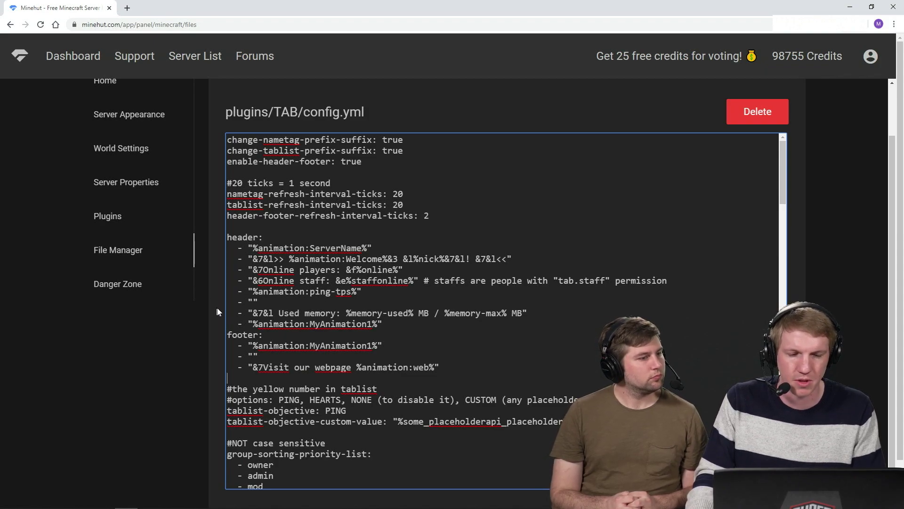
scroll(217, 311, "down", 1)
key("ctrl+s")
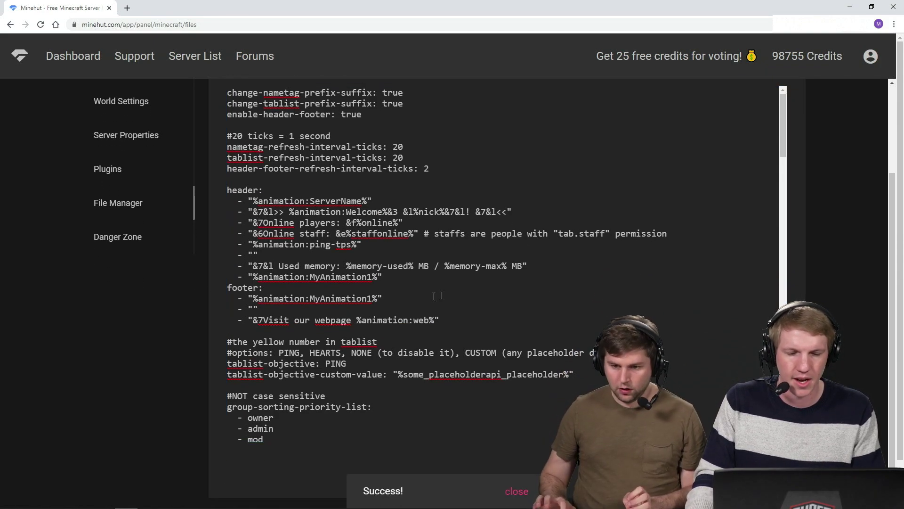
scroll(529, 292, "up", 1)
scroll(714, 434, "down", 3)
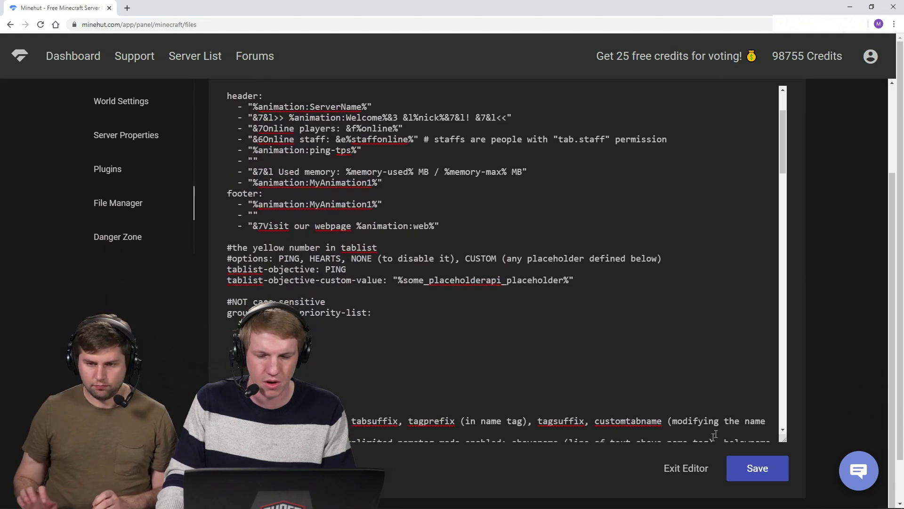
left_click(686, 468)
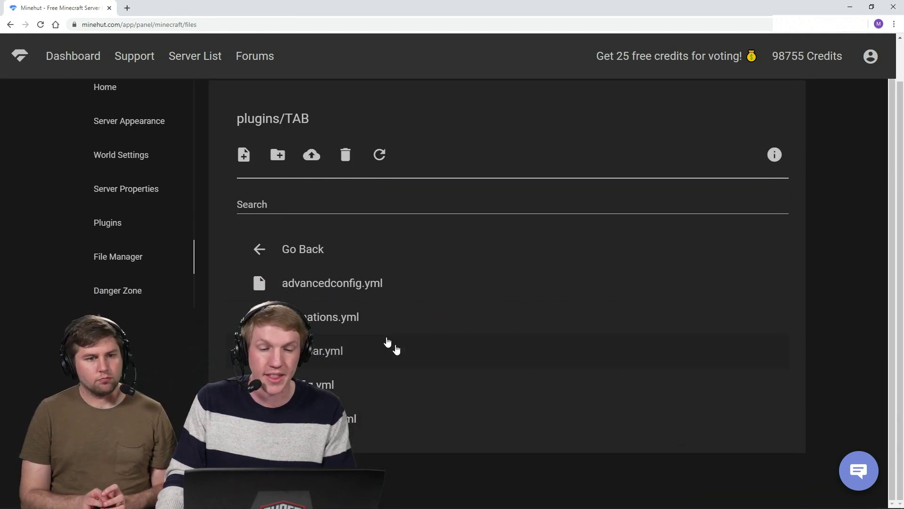
left_click(329, 315)
Check the in-game tab list, then review the ServerName and web animations in animations.yml
scroll(193, 313, "up", 2)
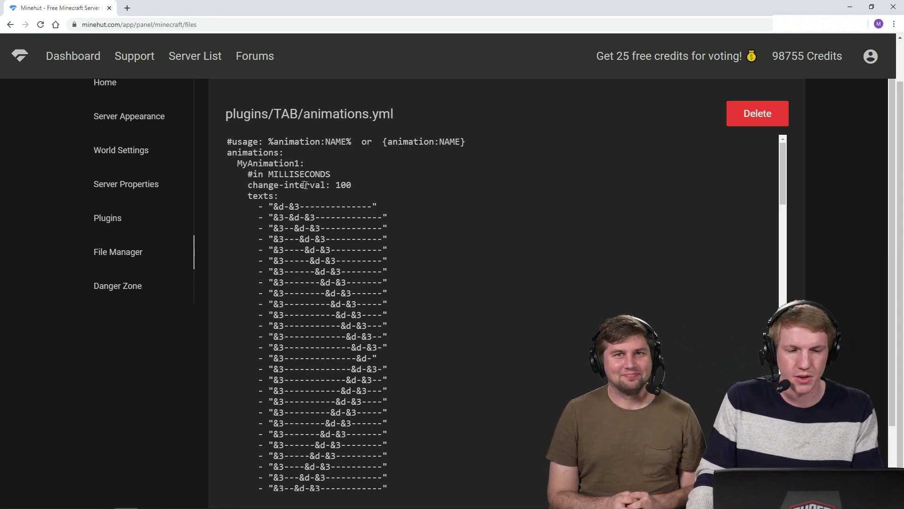
key("alt+Tab")
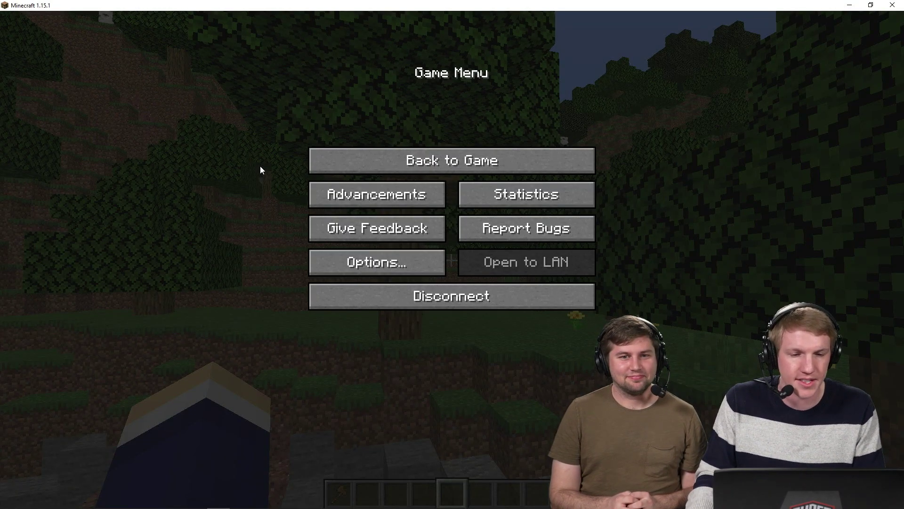
key("Escape")
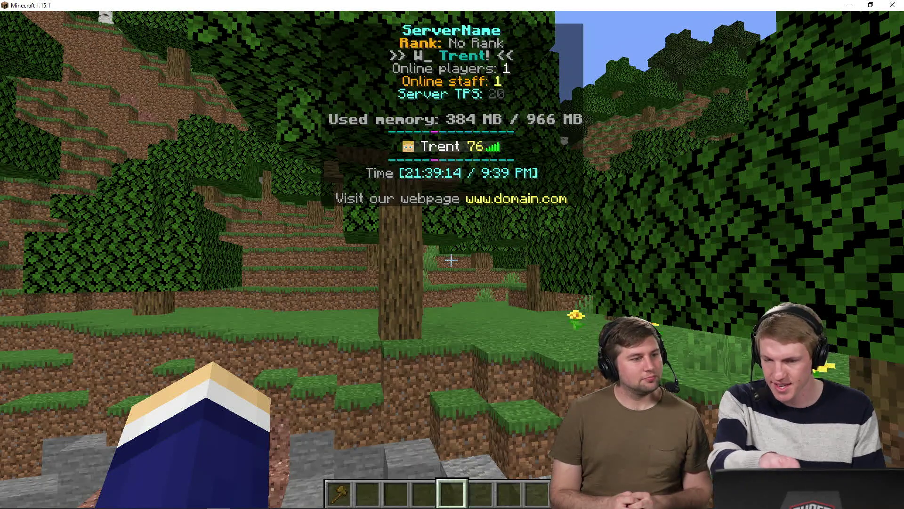
key("alt+Tab")
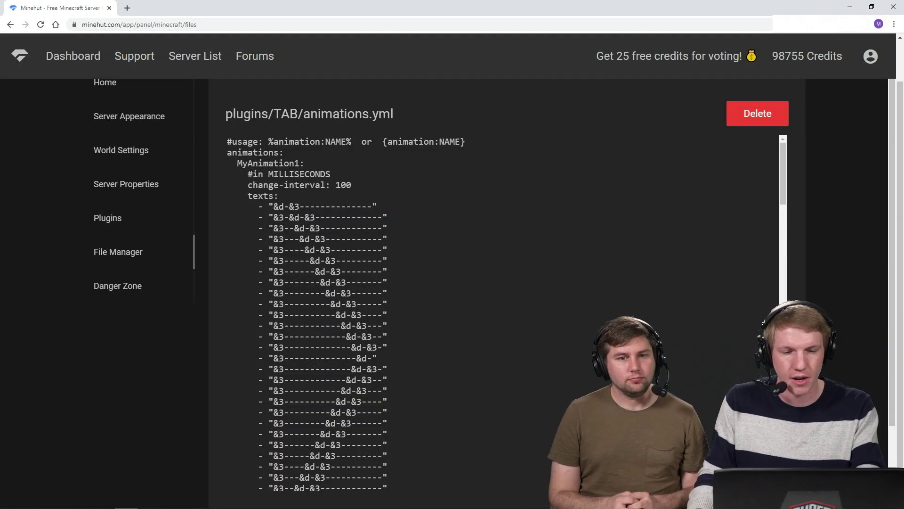
triple_click(342, 185)
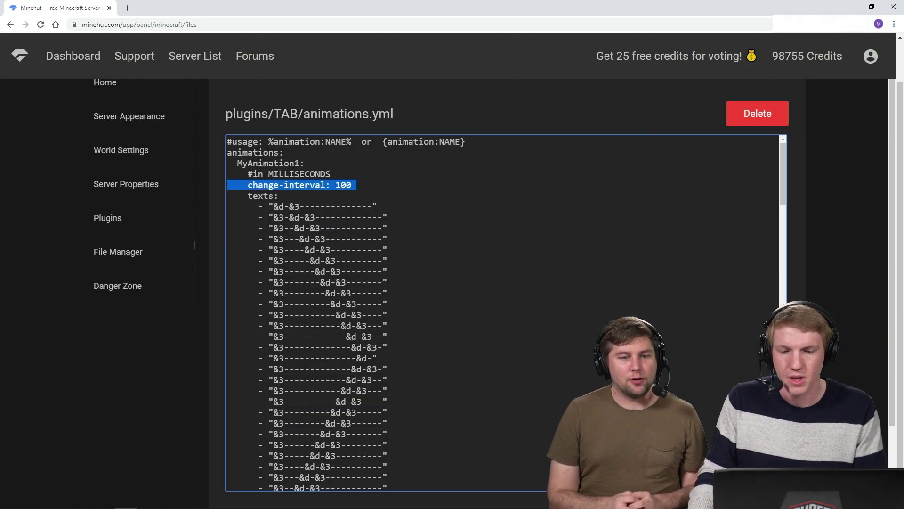
scroll(504, 311, "down", 1)
scroll(504, 311, "up", 1)
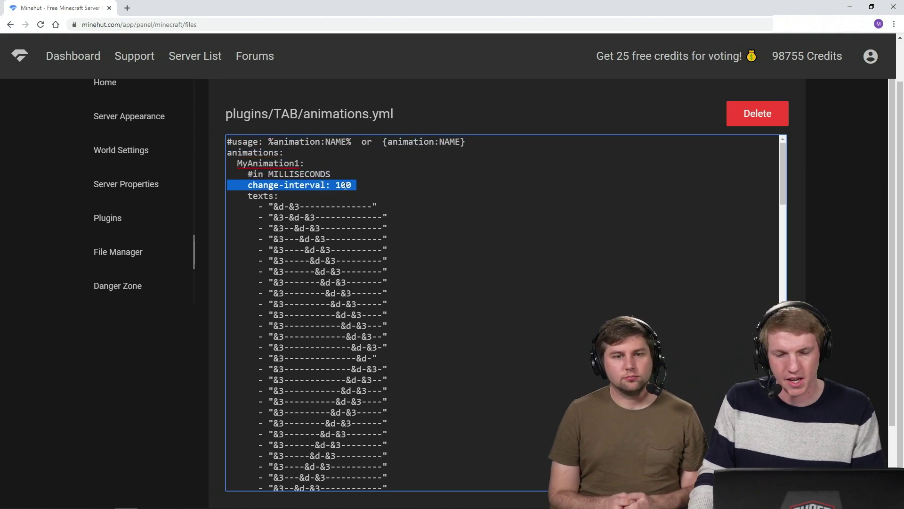
scroll(386, 227, "down", 1)
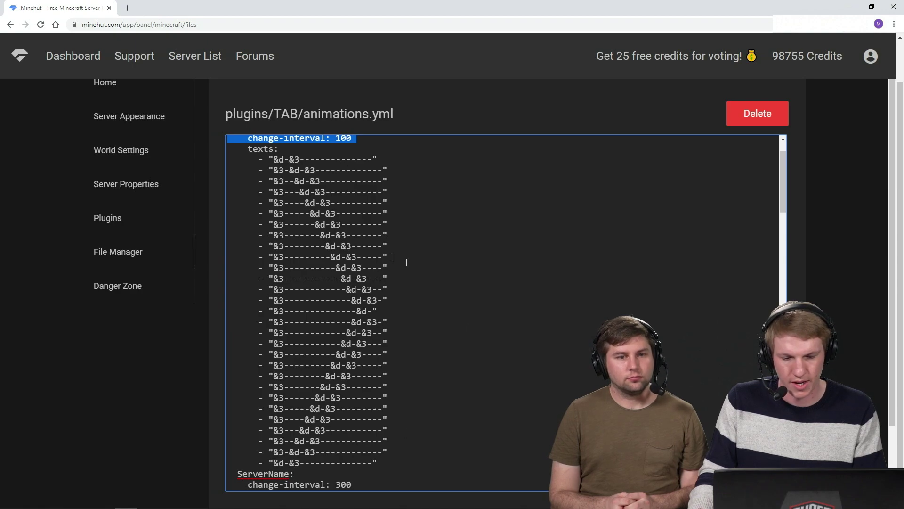
scroll(300, 273, "down", 5)
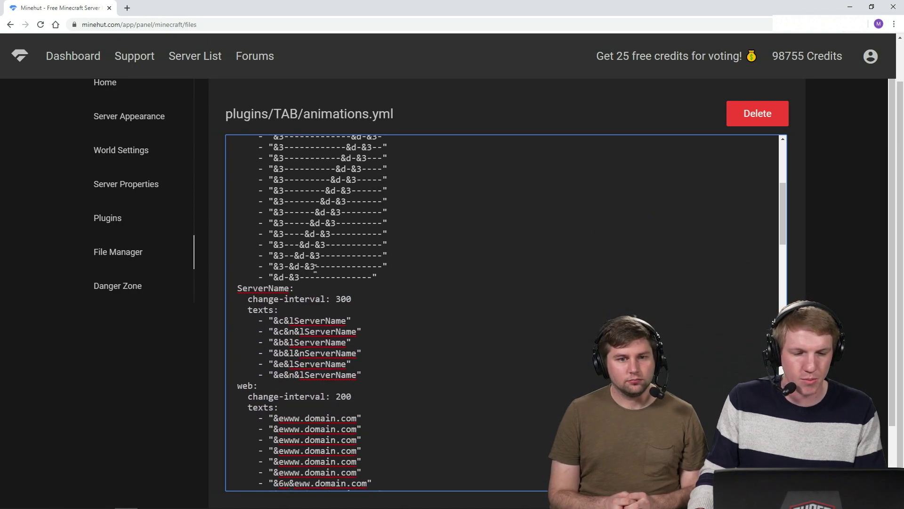
Overwrite 'ServerName' with 'MHTUT' in every frame of the ServerName animation
double_click(317, 271)
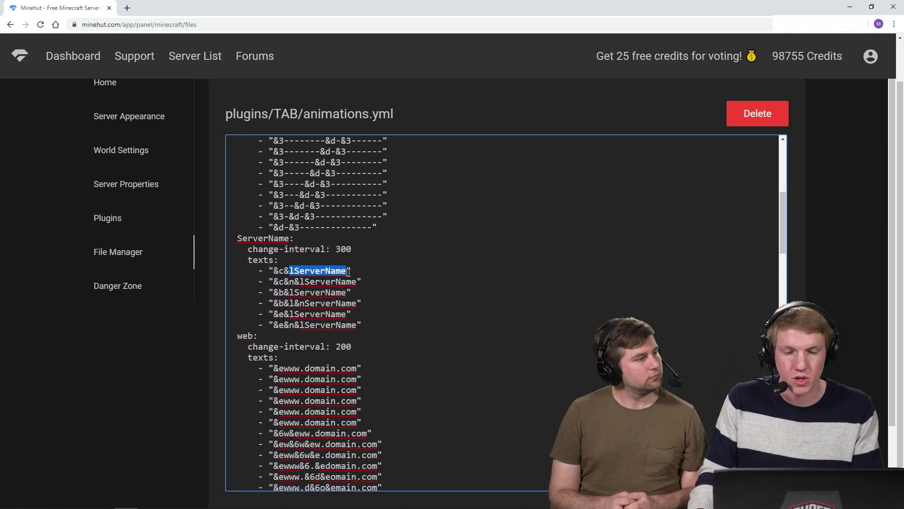
left_click_drag(347, 271, 294, 272)
type("MHTUT")
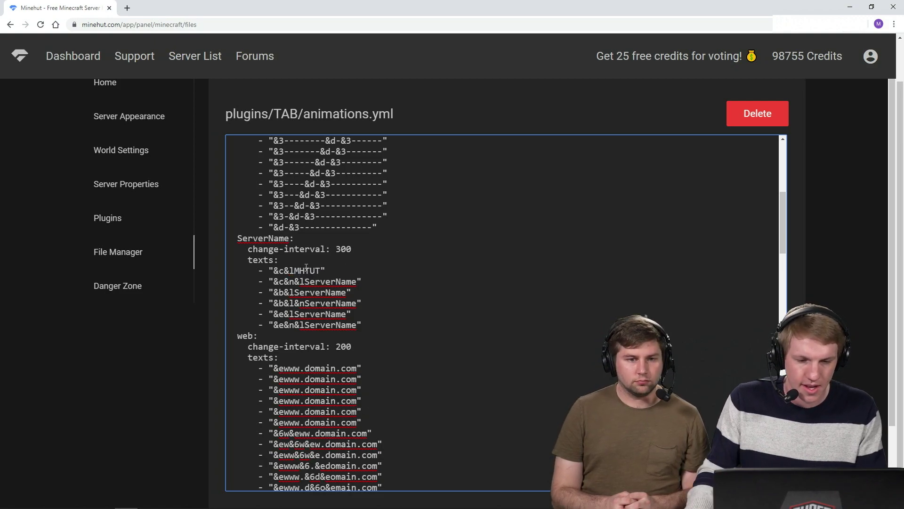
left_click_drag(305, 281, 356, 282)
type("MHTUT")
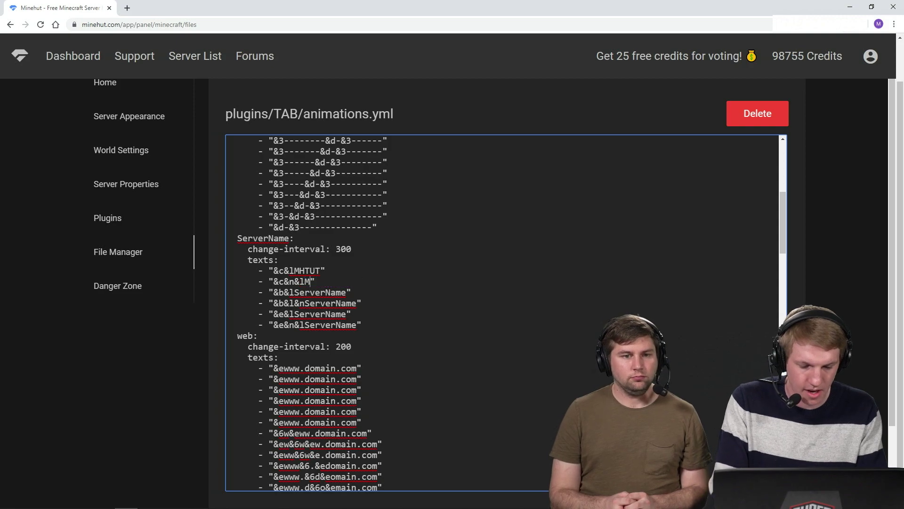
type("MHTUT")
left_click_drag(304, 292, 357, 303)
type("T")
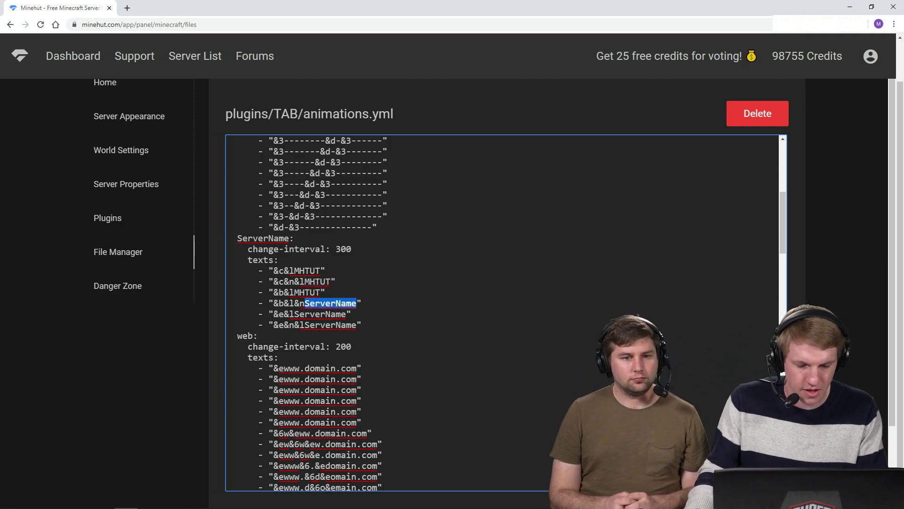
type("MHTUT")
type("MHTUT")
mouse_move(293, 314)
left_mouse_down()
mouse_move(347, 314)
mouse_move(306, 326)
left_mouse_up()
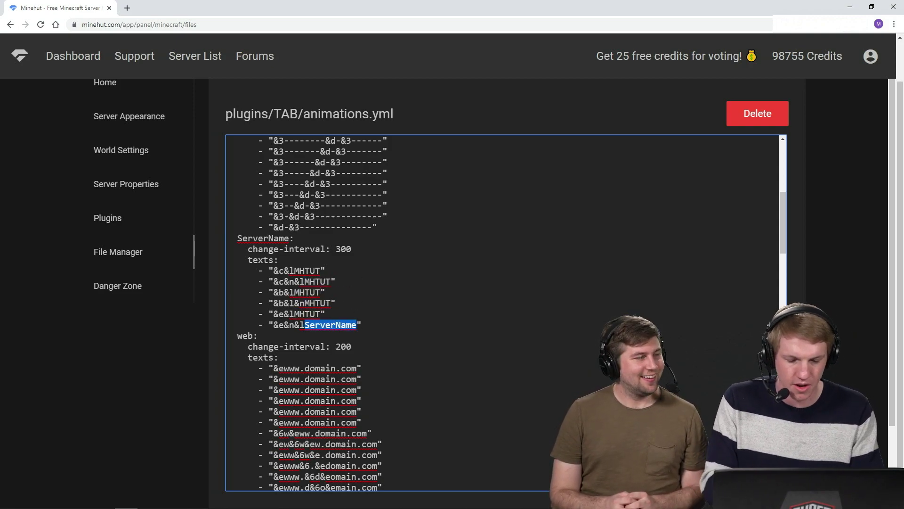
type("MHTUT")
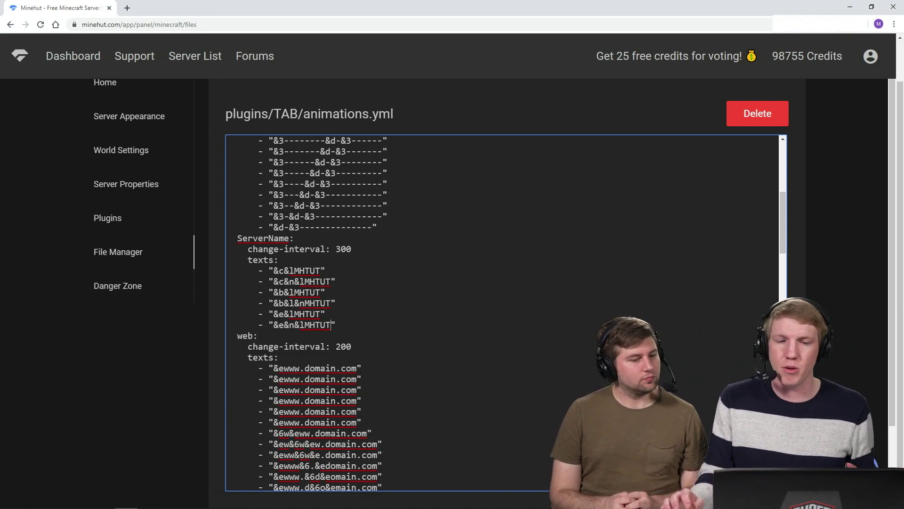
scroll(504, 313, "down", 2)
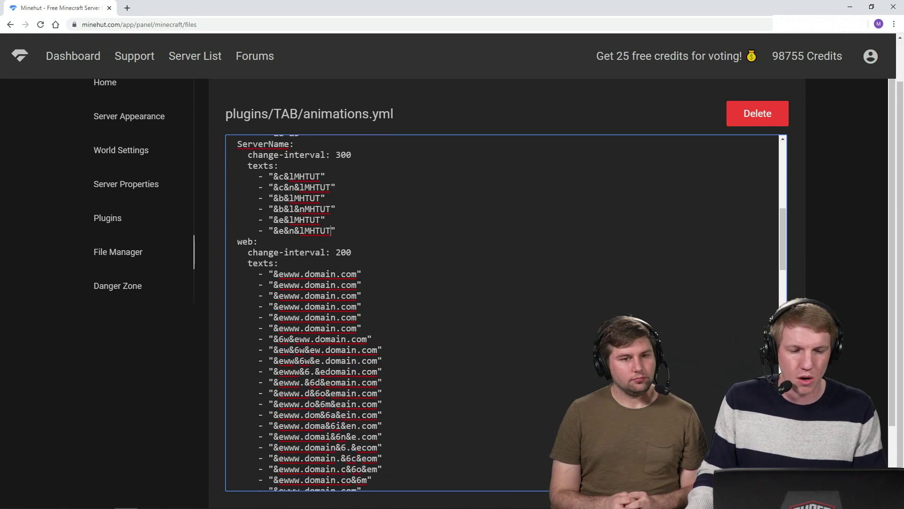
scroll(278, 267, "down", 2)
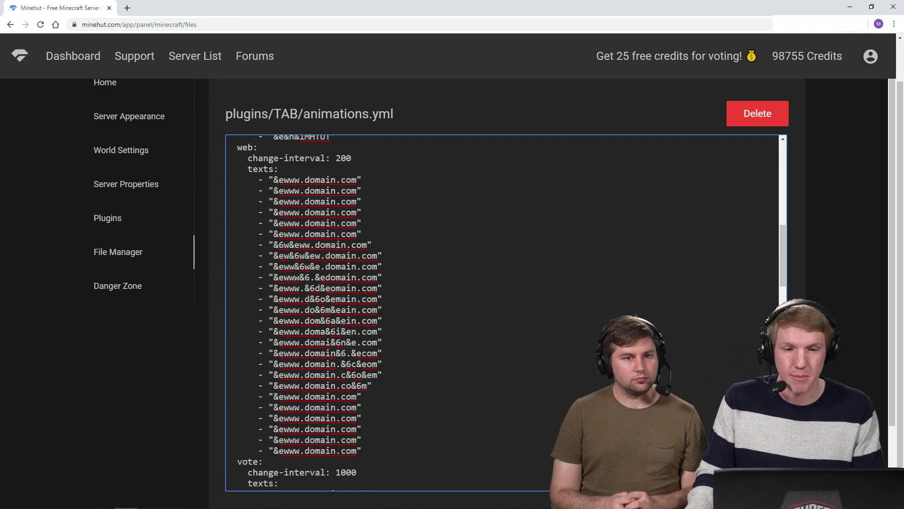
Check the web line in game, then shorten the first web frame to '&edomain.com'
key("alt+Tab")
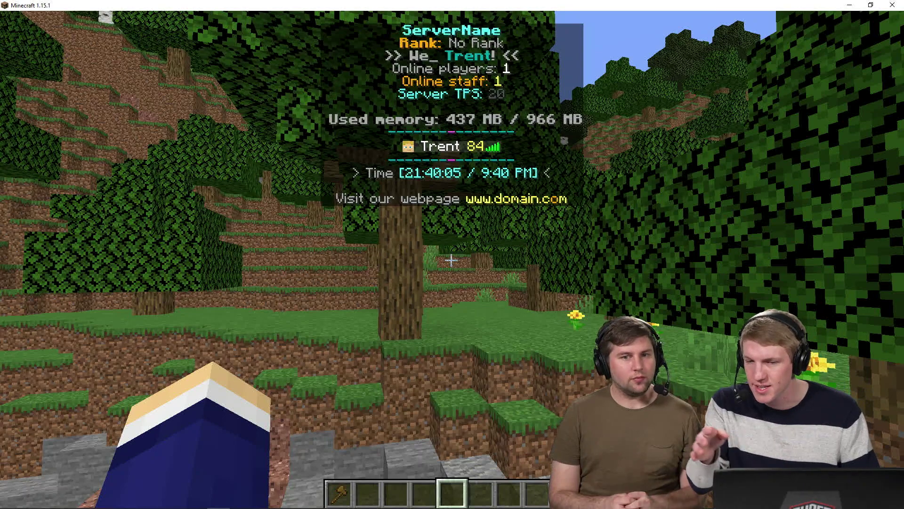
key("alt+Tab")
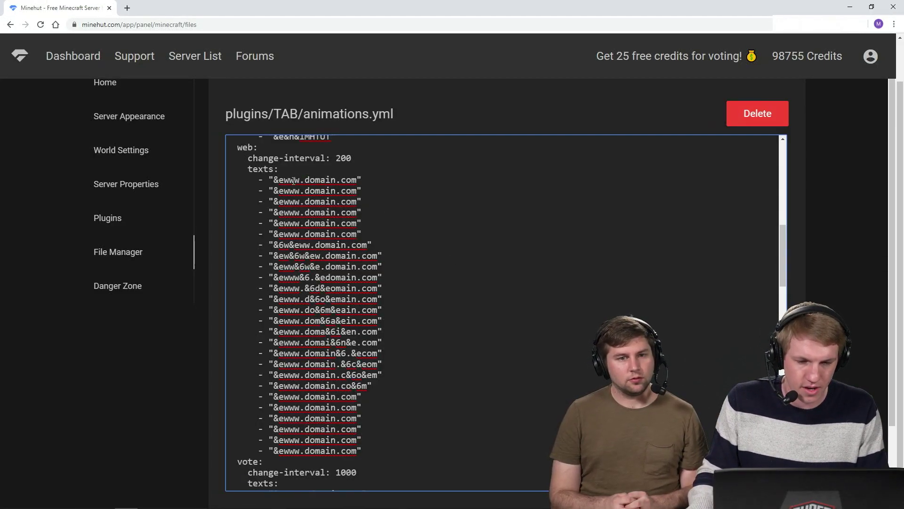
double_click(292, 180)
type("e")
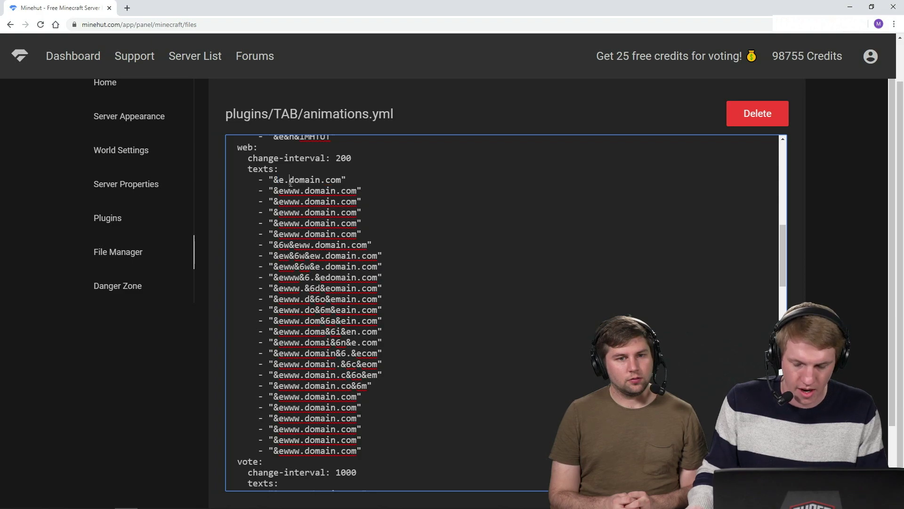
key("Delete")
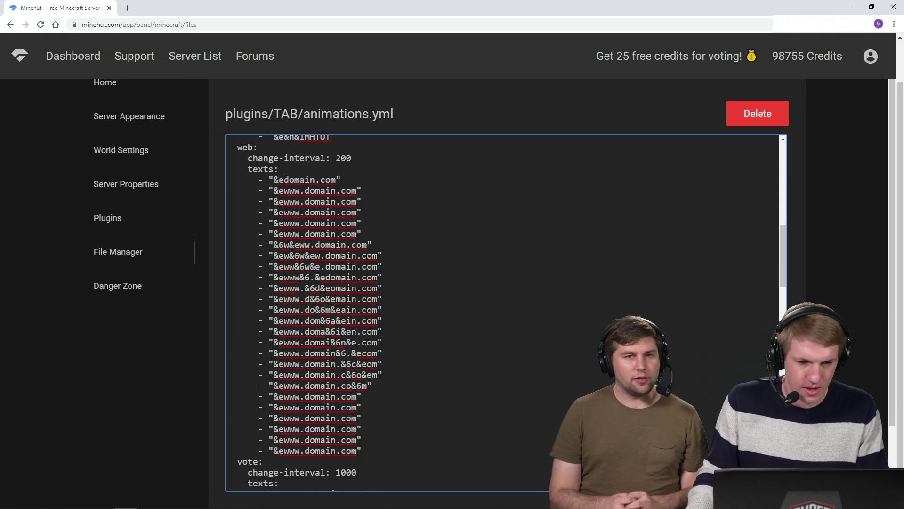
double_click(300, 179)
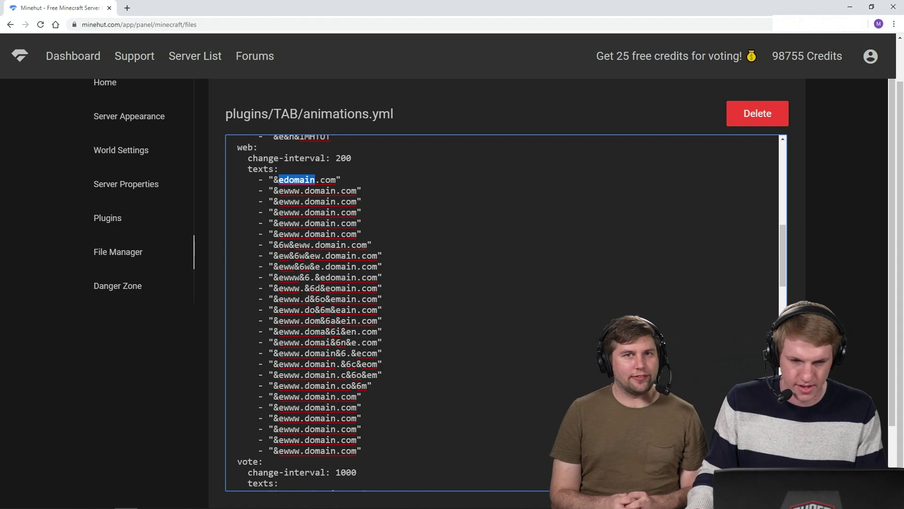
left_click(294, 180)
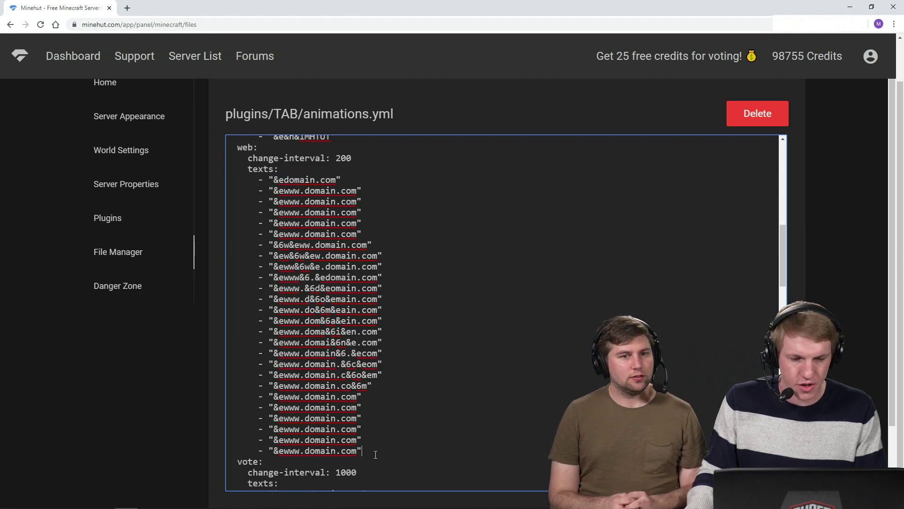
Select the entire contents of animations.yml
left_click_drag(375, 453, 195, 148)
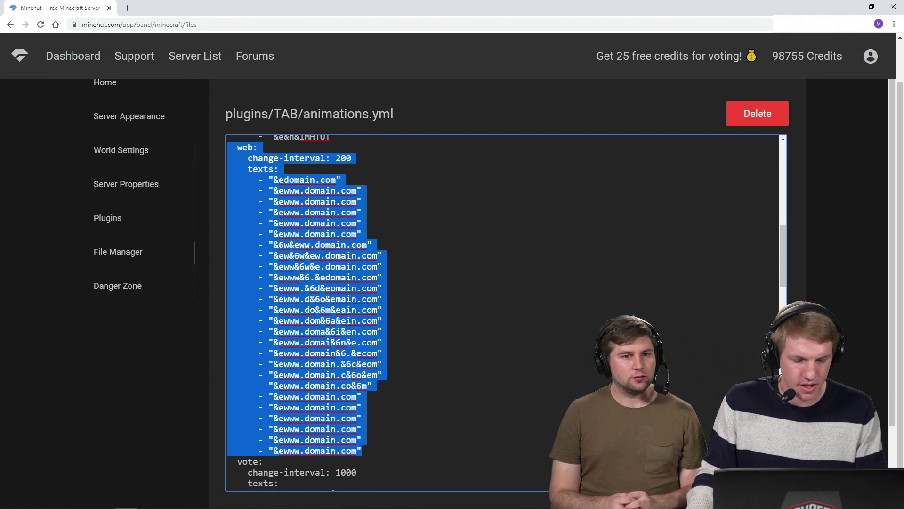
left_click(339, 233)
key("ctrl+a")
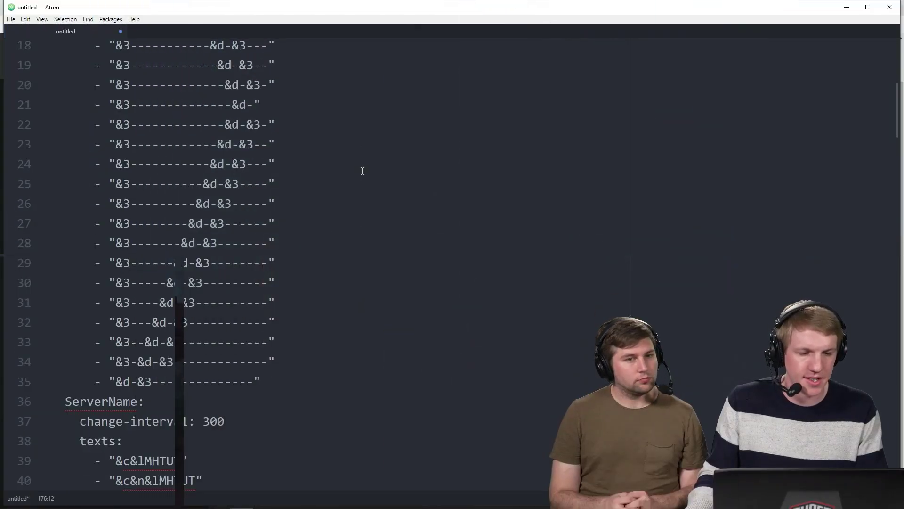
Replace every domain.com with minehut.com across the file using Find and Replace
scroll(362, 165, "down", 8)
scroll(362, 165, "down", 2)
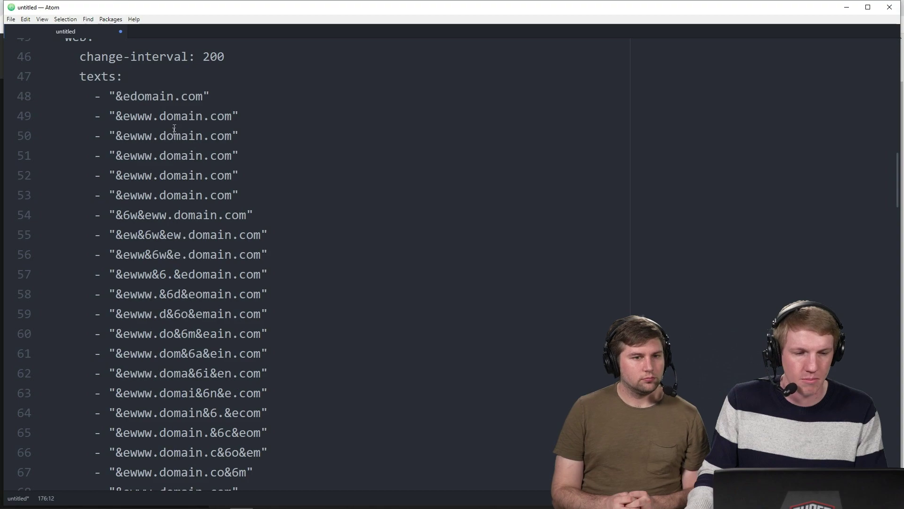
key("ctrl+f")
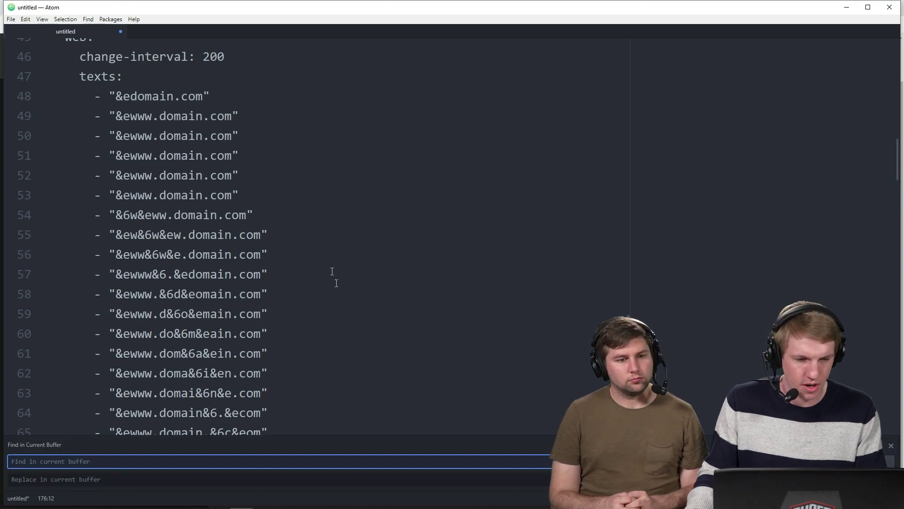
type("domain.com")
key("Tab")
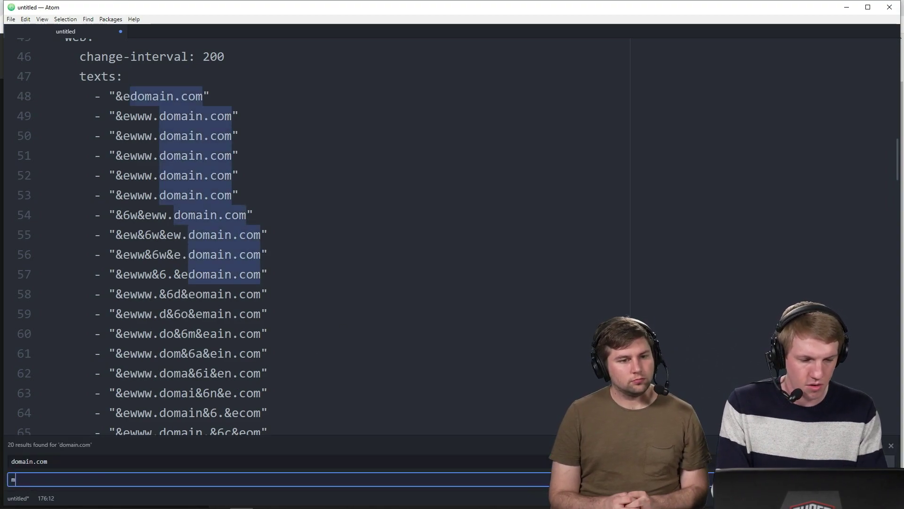
type("minehut.com")
key("ctrl+Return")
Remove every 'www' from the file with an empty replacement
triple_click(171, 461)
type("www")
key("Tab")
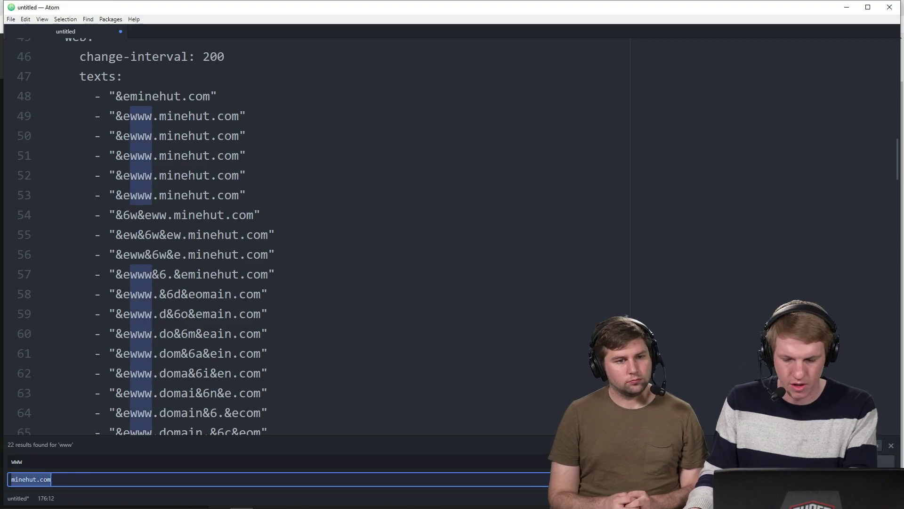
key("ctrl+a")
key("BackSpace")
key("ctrl+Return")
Delete the leftover dots after &e in the web entries and strip extra w's on line 54
left_click(130, 116)
key("Delete")
key("Down")
key("Delete")
key("Down")
key("Delete")
key("Down")
key("Delete")
key("Down")
key("Delete")
key("Down")
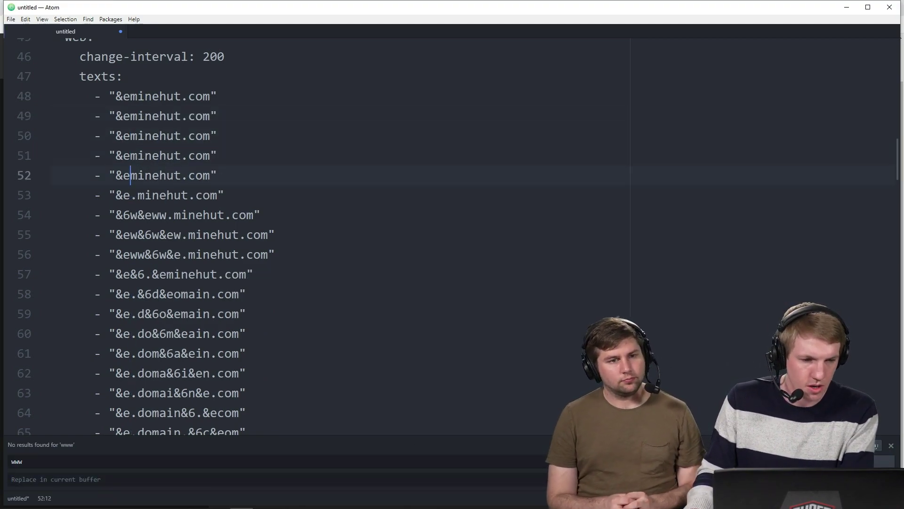
key("Right")
key("Right")
key("Right")
Rework line 54 to highlight the letter m and delete the surplus web entries
key("Delete")
key("Delete")
key("Delete")
key("Left")
key("Left")
key("BackSpace")
key("shift+Right")
key("shift+Right")
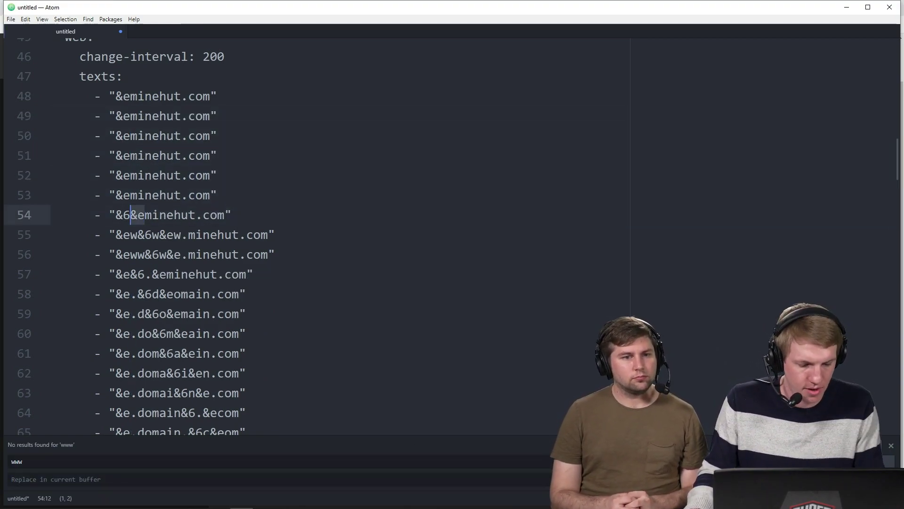
key("ctrl+x")
key("Right")
key("ctrl+v")
key("Down")
key("Right")
key("Right")
key("Right")
key("Delete")
key("Delete")
key("Left")
key("Left")
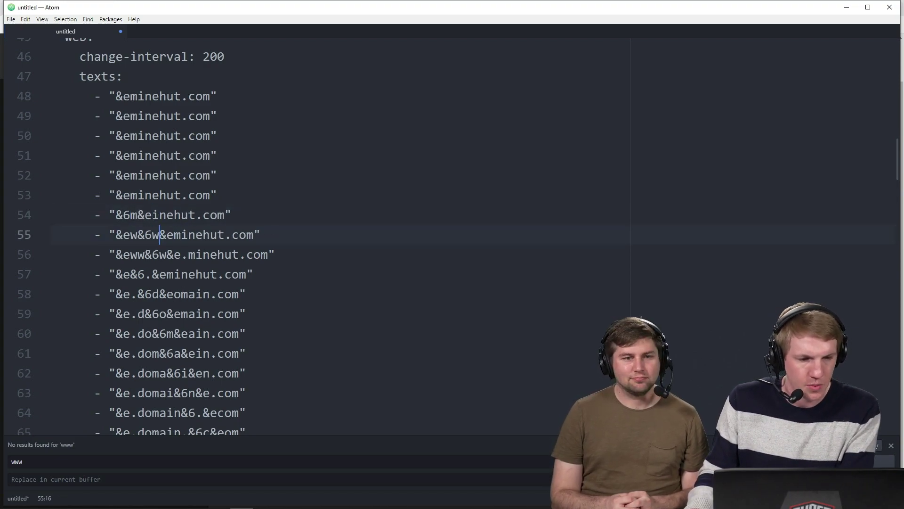
key("ctrl+l")
key("ctrl+l")
key("ctrl+l")
key("BackSpace")
key("ctrl+l")
key("BackSpace")
Rewrite line 55's colour-sweep frame to read minehut with the letter i highlighted
left_click(146, 240)
key("BackSpace")
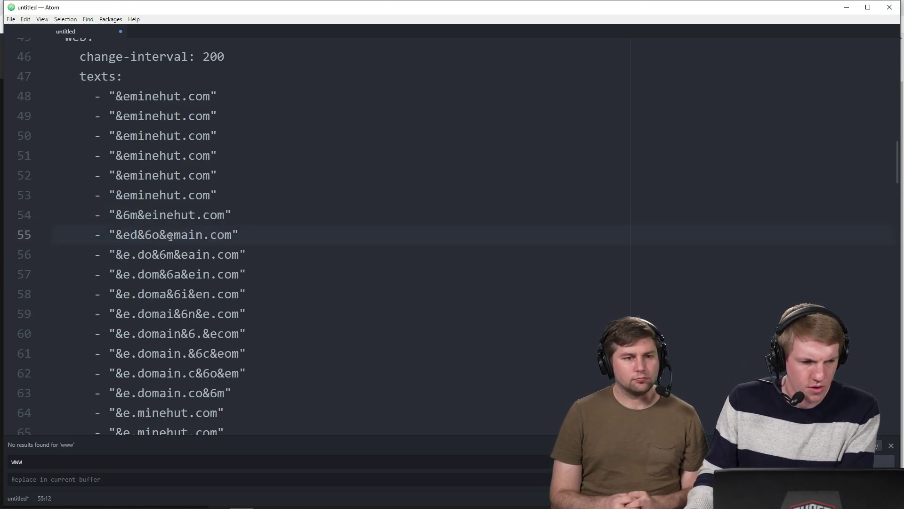
key("Delete")
type("m")
key("Right")
key("Right")
key("Delete")
type("i")
key("ctrl+Right")
key("BackSpace")
key("BackSpace")
key("BackSpace")
key("BackSpace")
type("nehut")
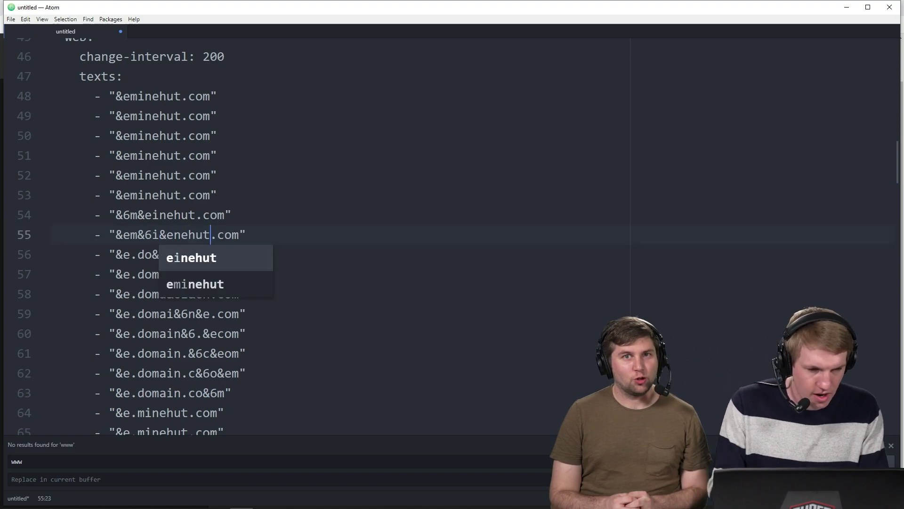
key("Escape")
Replace the .do at the start of line 56 with 'mi'
key("Down")
key("Left")
key("Left")
key("Left")
key("Left")
key("Left")
key("Left")
key("Left")
key("BackSpace")
key("BackSpace")
type("mi")
key("Left")
key("Left")
key("BackSpace")
Finish line 56's frame as minehut with the letter n highlighted
left_click(198, 256)
key("Delete")
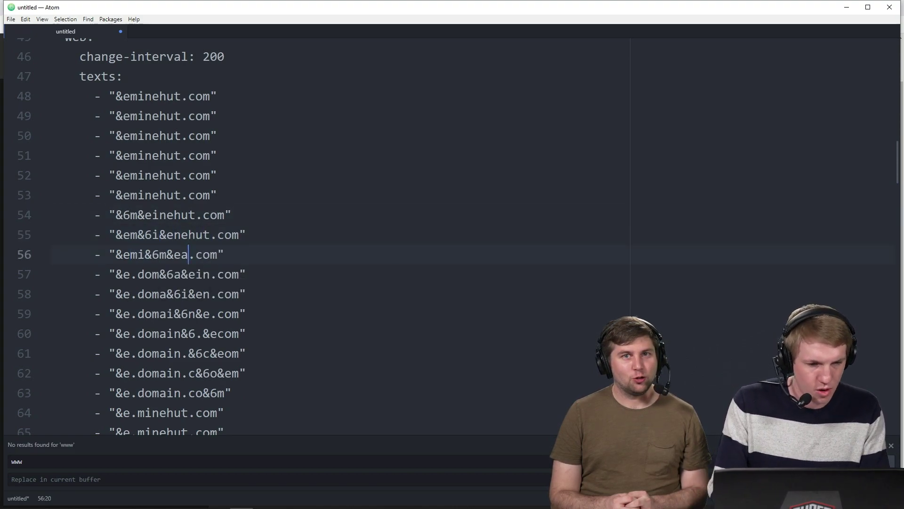
key("BackSpace")
key("BackSpace")
key("BackSpace")
key("Left")
key("BackSpace")
type("n")
key("Right")
type("ehu")
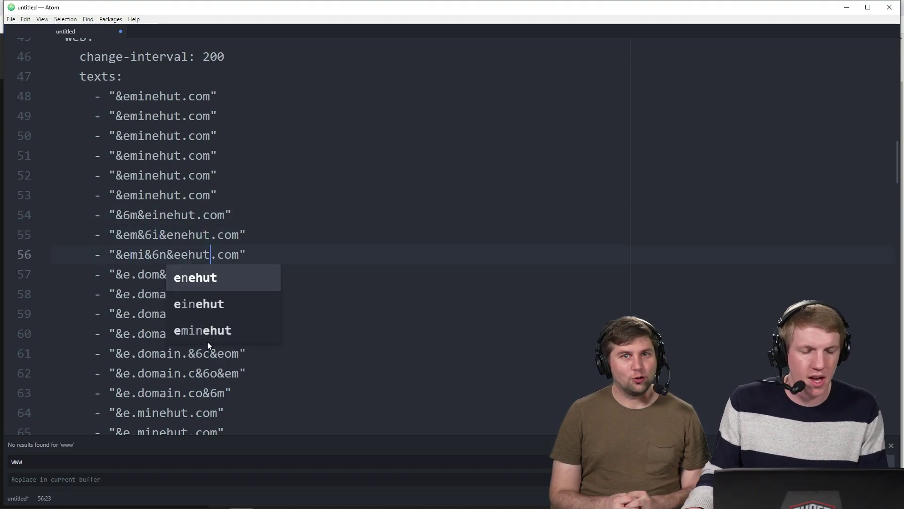
key("Tab")
key("Left")
key("Left")
key("Left")
key("Left")
key("BackSpace")
key("Left")
scroll(204, 268, "down", 1)
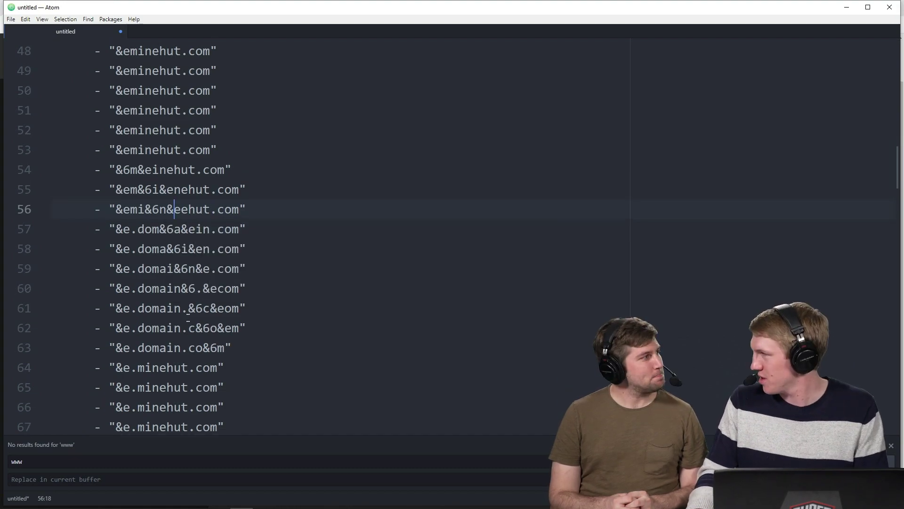
scroll(136, 240, "down", 2)
Rewrite line 57's frame as minehut with the letter e highlighted
key("Down")
key("Left")
key("Left")
key("shift+Left")
key("shift+Left")
key("shift+Left")
key("shift+Left")
type("min")
key("Right")
key("Right")
key("Delete")
type("e")
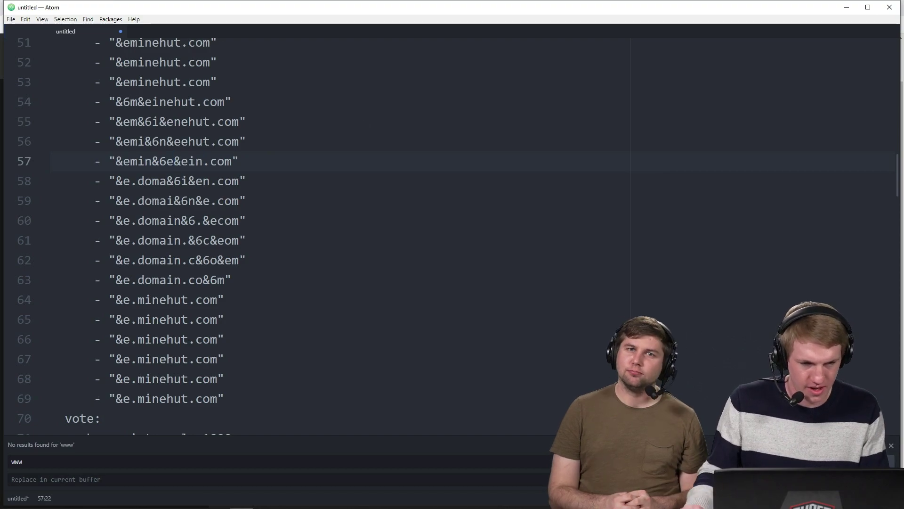
left_click(153, 161)
left_click(167, 141)
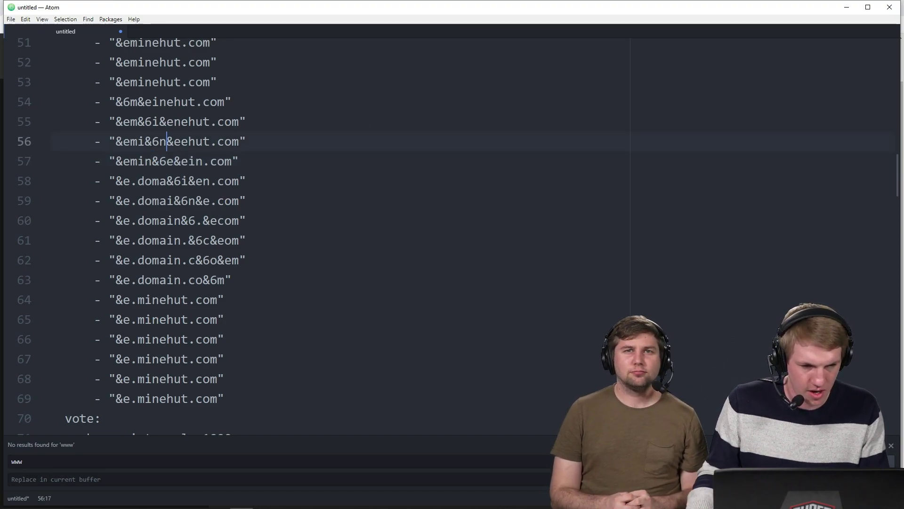
left_click(188, 141)
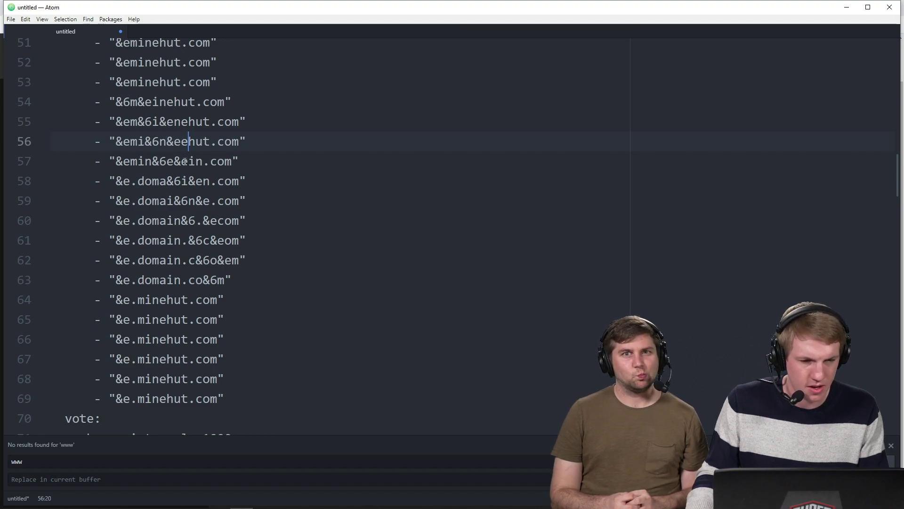
key("Down")
key("Delete")
key("Delete")
type("hut")
key("Escape")
key("Up")
Change the endings of lines 58 and 59 to 'ut' and 't'
key("Down")
key("Down")
key("Right")
key("Right")
key("Delete")
type("ut")
key("Escape")
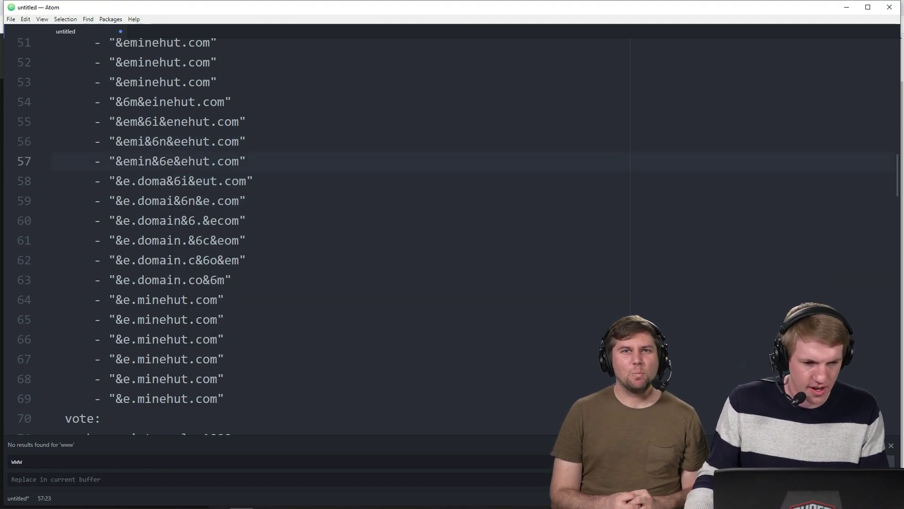
key("Down")
key("Left")
type("t")
Rewrite lines 58 and 59 as minehut with h and u highlighted
double_click(154, 180)
type("mine")
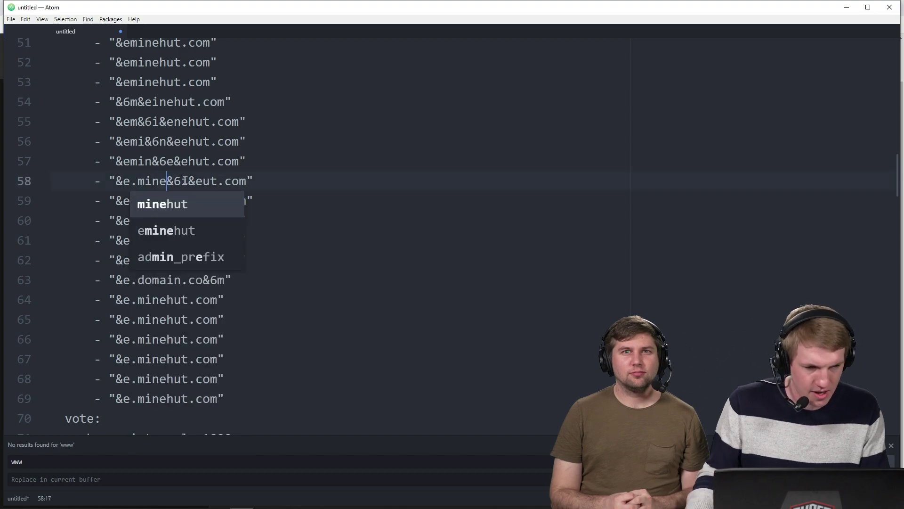
key("Escape")
key("Right")
key("Right")
key("Delete")
type("h")
key("Down")
key("Left")
key("Left")
key("Left")
key("Left")
key("Left")
key("Left")
key("Left")
key("Left")
key("ctrl+shift+Right")
type("mine")
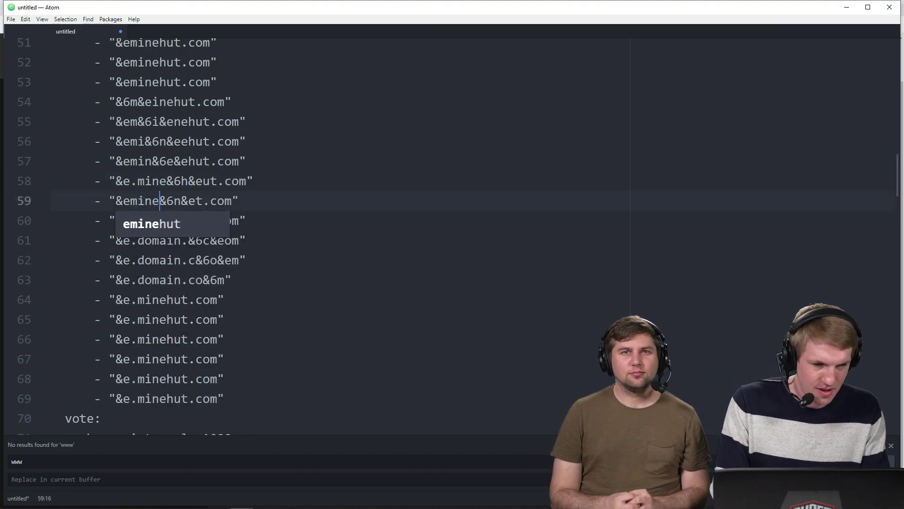
type("h")
key("Right")
key("Right")
key("Right")
key("shift+Left")
type("u")
Delete the leftover dots after &e on lines 58 onward
left_click(131, 181)
key("Delete")
key("Down")
key("Down")
key("Delete")
key("Down")
key("Delete")
key("Down")
key("Delete")
key("Down")
key("Delete")
key("Down")
key("Delete")
key("Down")
key("Delete")
key("Down")
key("Delete")
key("Down")
key("Delete")
key("Down")
key("Delete")
key("Down")
key("Delete")
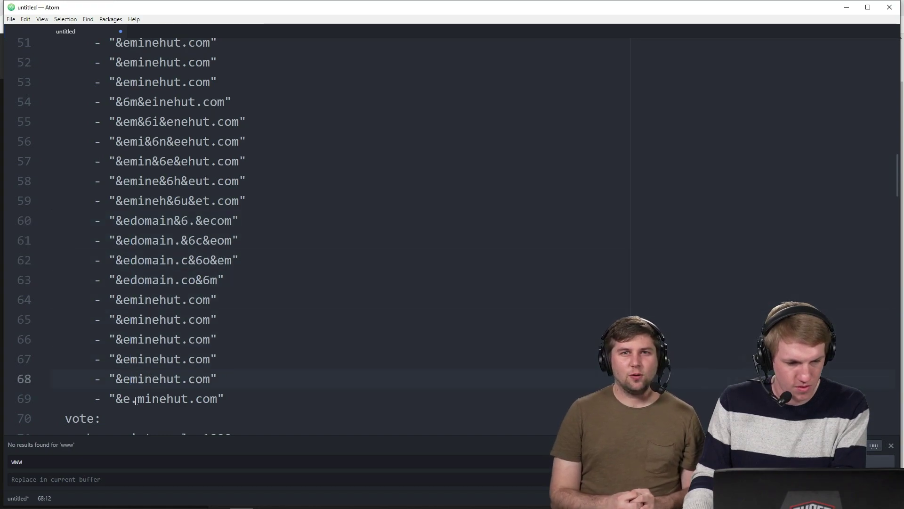
Replace 'domain' with 'minehut' on lines 60, 61 and 62
left_click_drag(173, 202, 138, 203)
key("shift+Left")
type("minehut")
left_click_drag(238, 203, 217, 203)
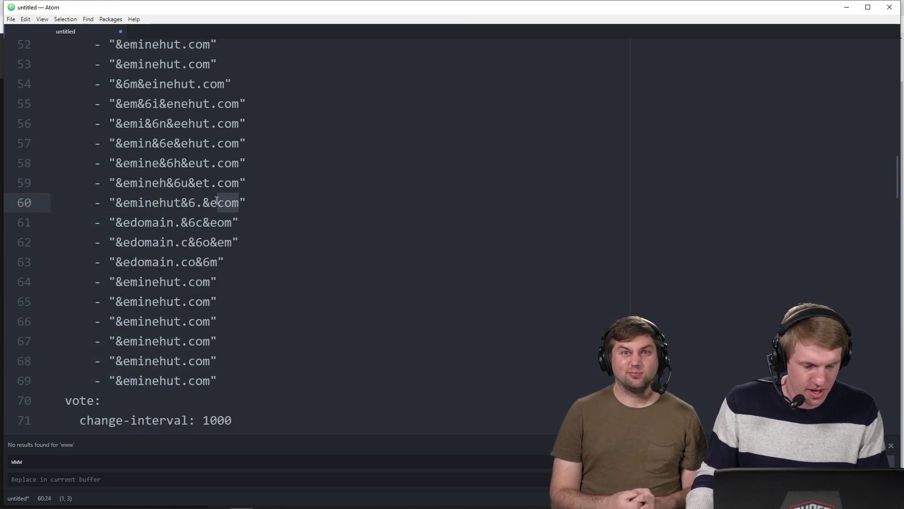
left_click_drag(173, 222, 130, 223)
type("minehut")
left_click_drag(174, 242, 130, 242)
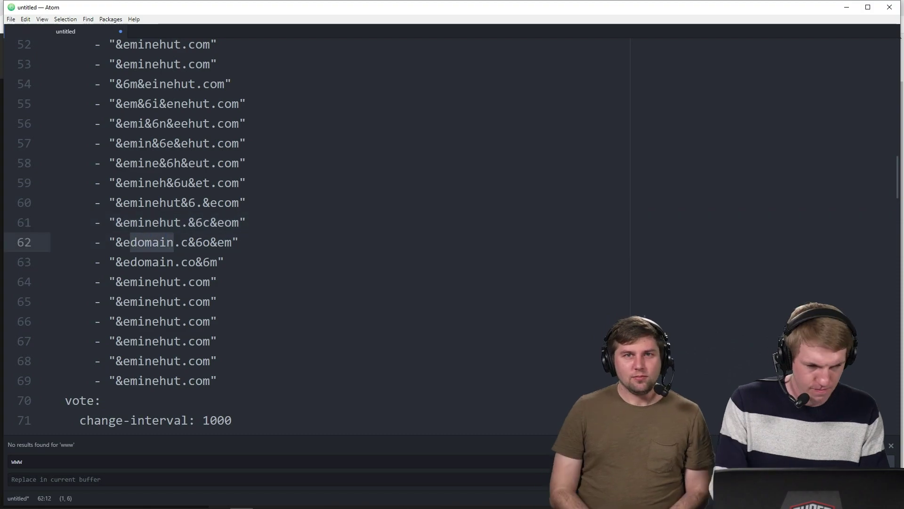
type("minehutminehut")
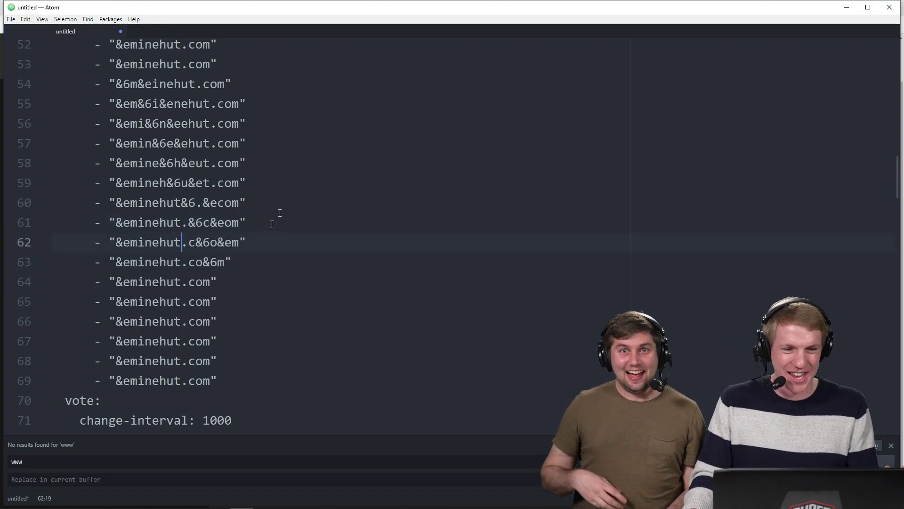
scroll(288, 174, "up", 3)
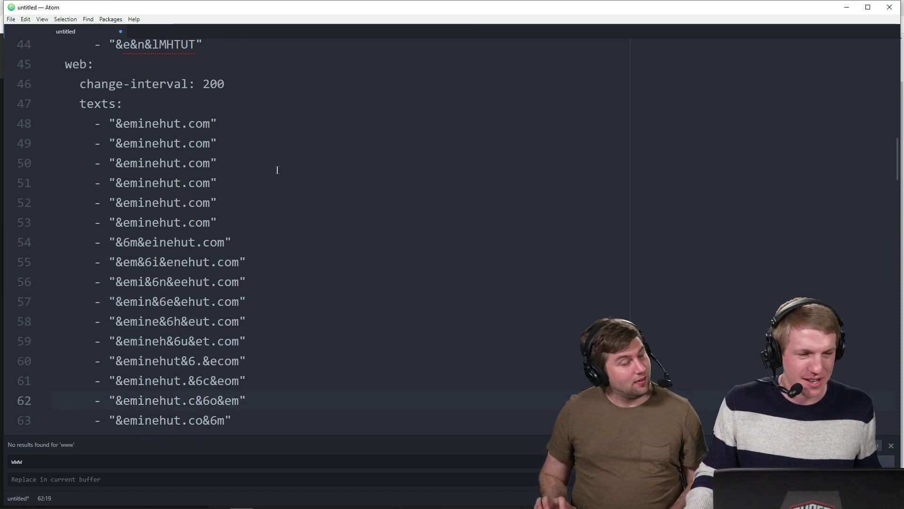
Review the vote, Welcome, time and versions sections for leftover www entries
scroll(238, 177, "down", 3)
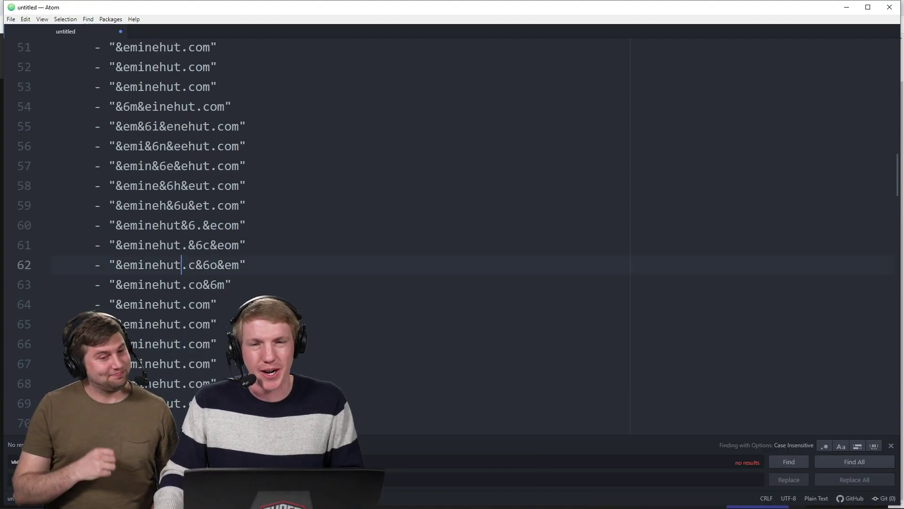
scroll(238, 177, "down", 4)
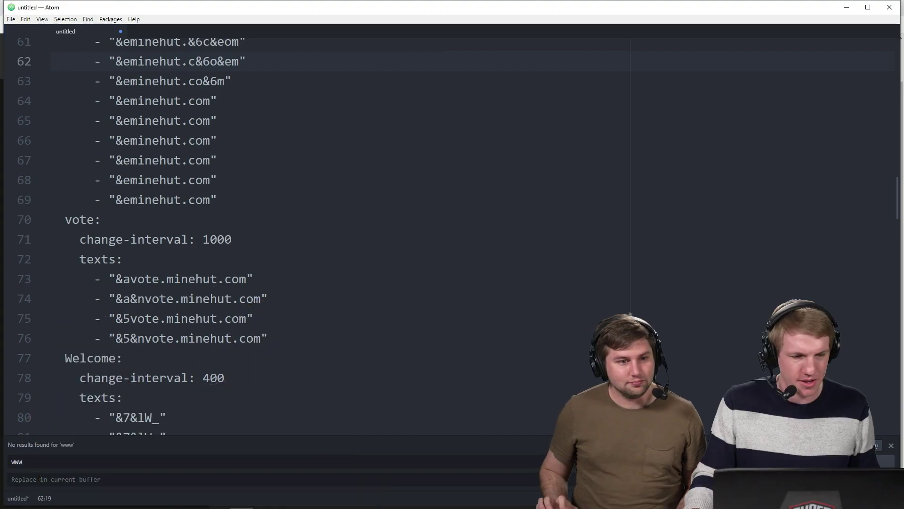
triple_click(219, 280)
left_click_drag(220, 280, 222, 274)
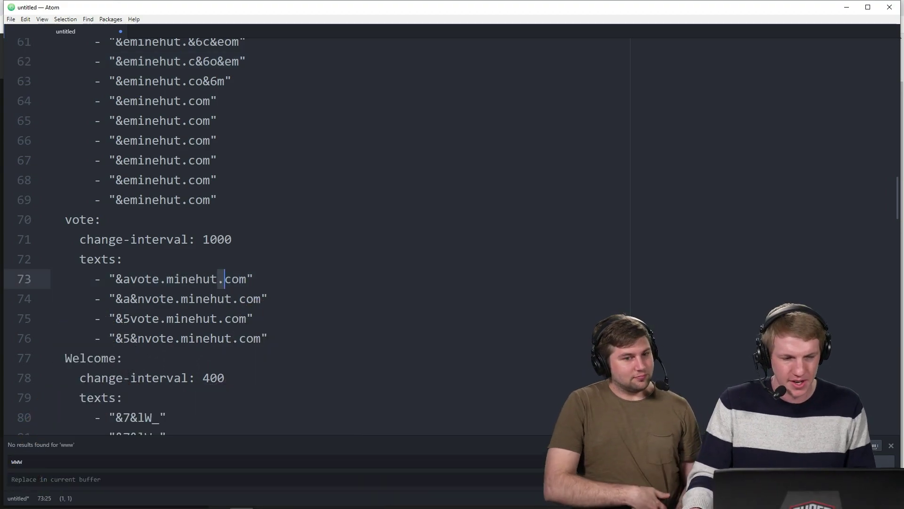
scroll(280, 287, "down", 7)
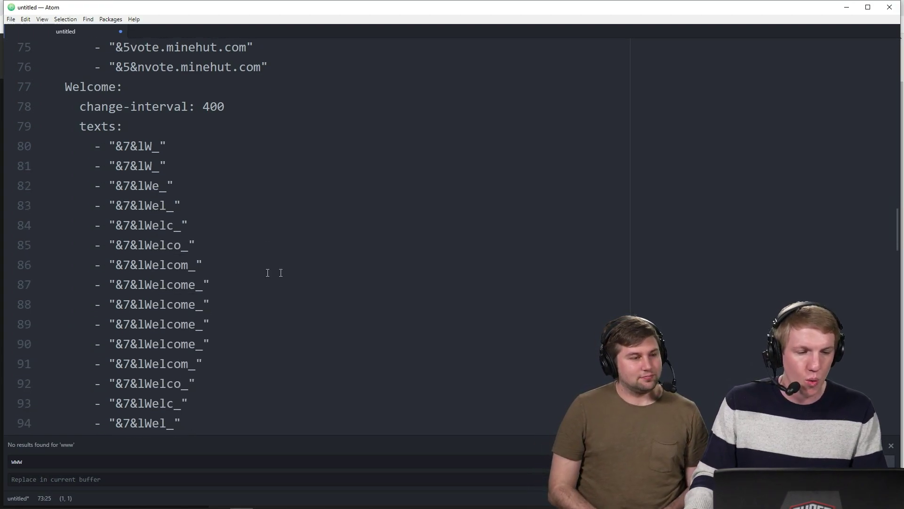
scroll(179, 272, "down", 4)
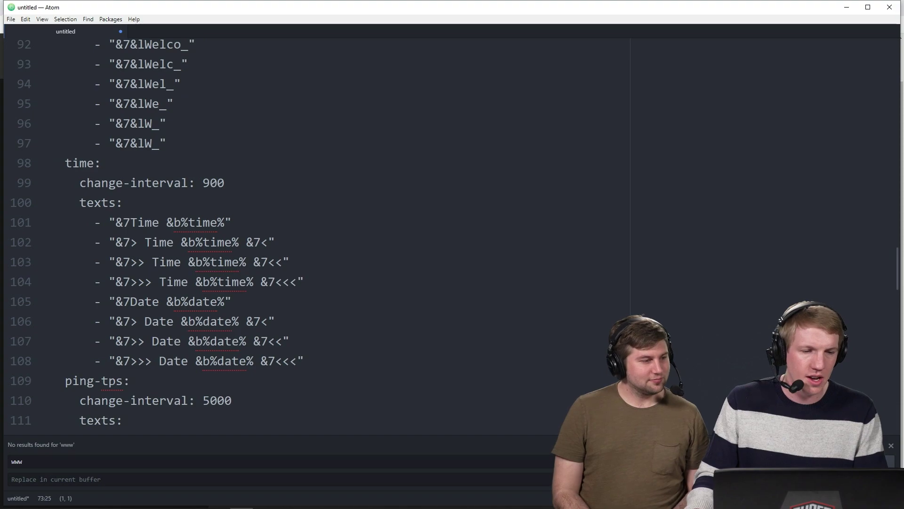
left_click(211, 182)
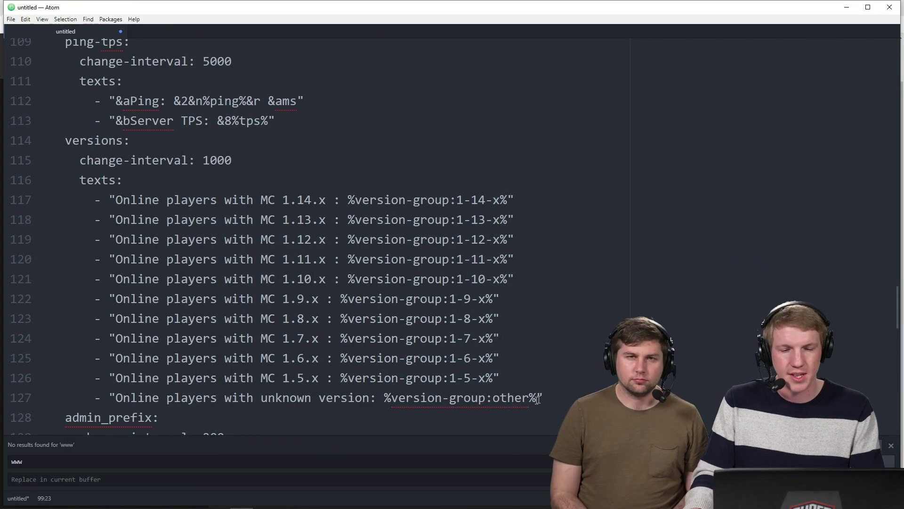
left_click_drag(524, 385, 28, 200)
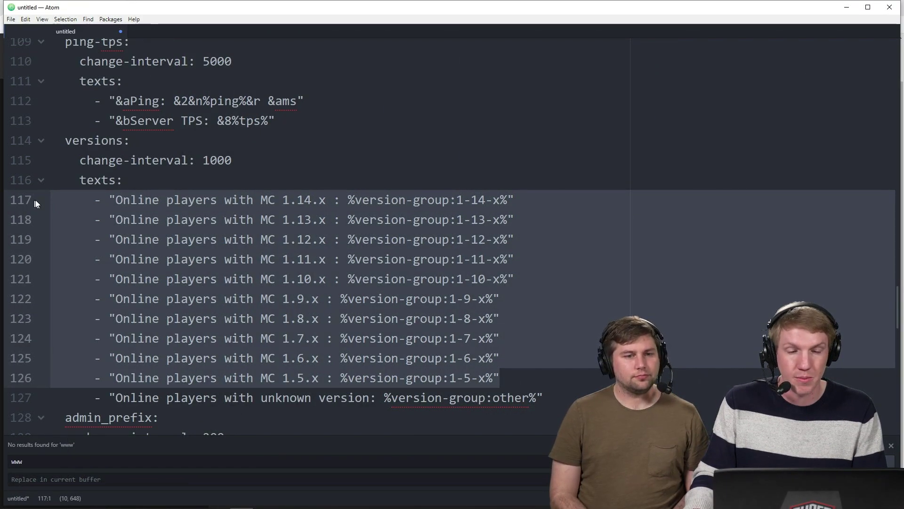
left_click(123, 180)
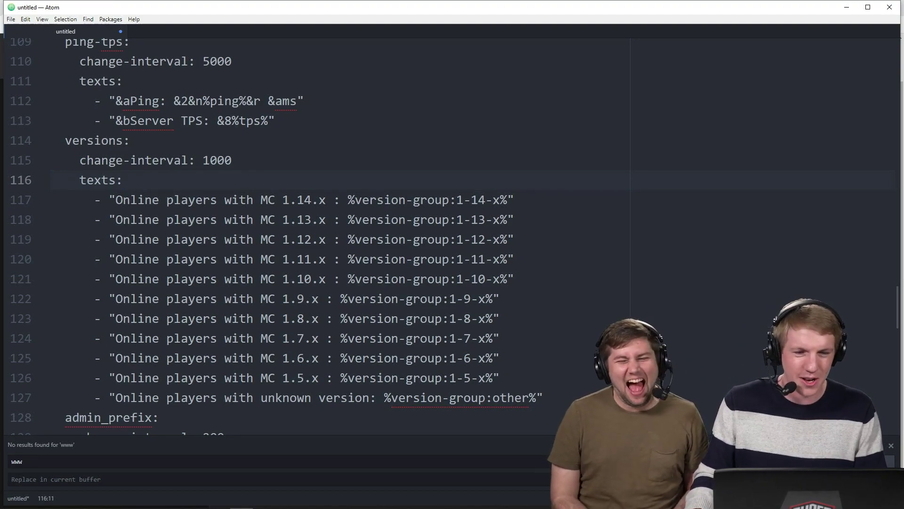
scroll(414, 175, "down", 5)
scroll(325, 183, "down", 1)
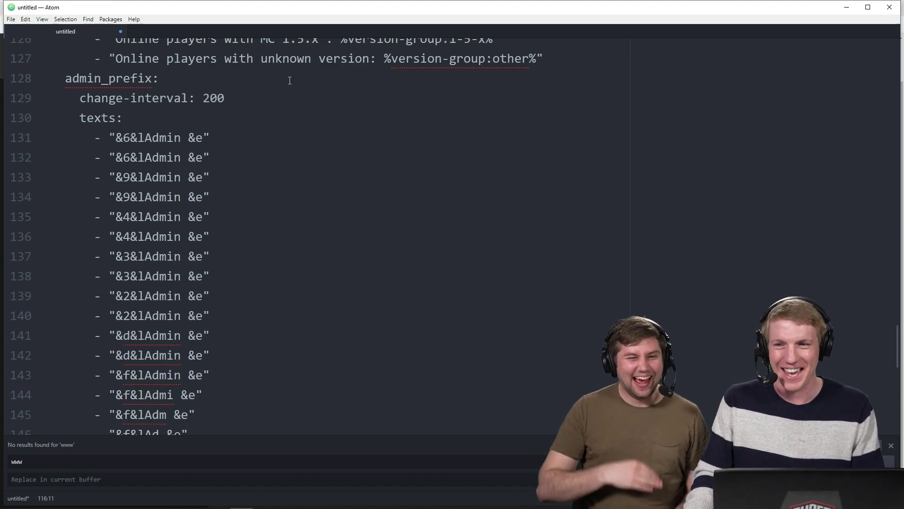
Check the admin_prefix section, then select the entire animations text
left_click(285, 74)
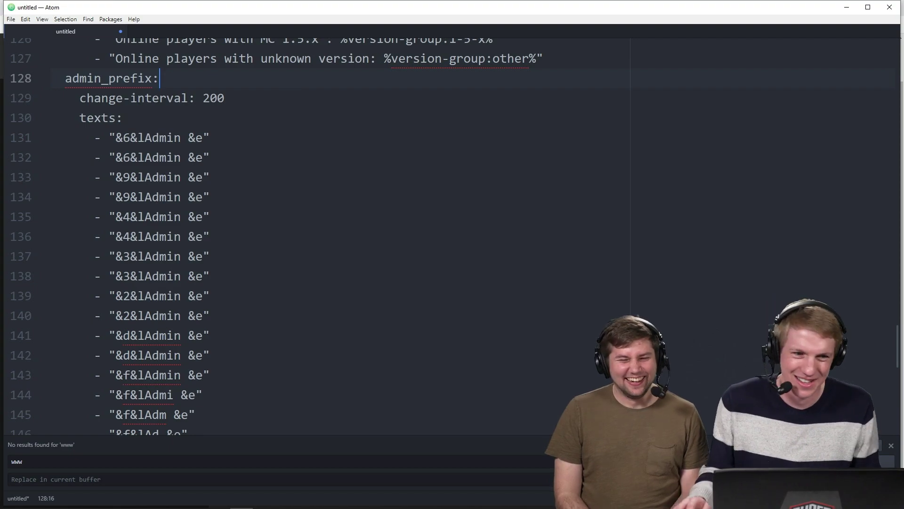
scroll(264, 94, "down", 7)
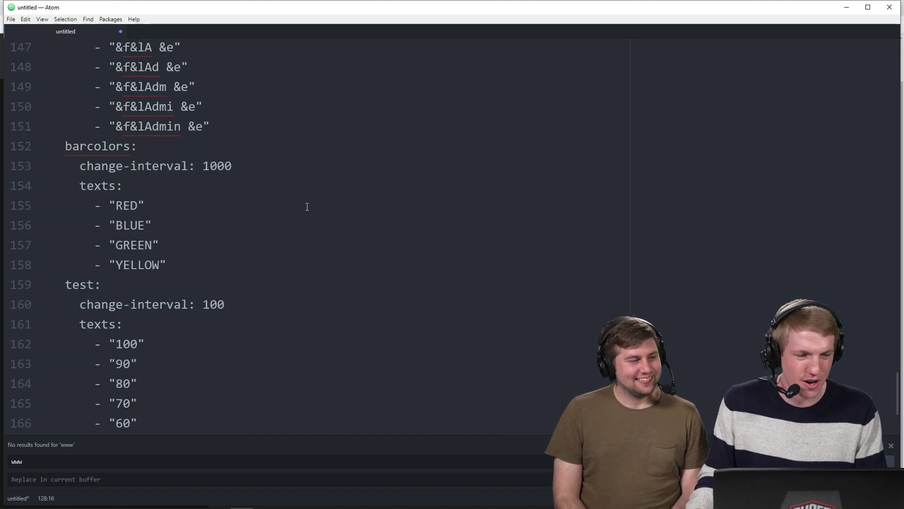
scroll(307, 207, "down", 2)
scroll(278, 206, "up", 16)
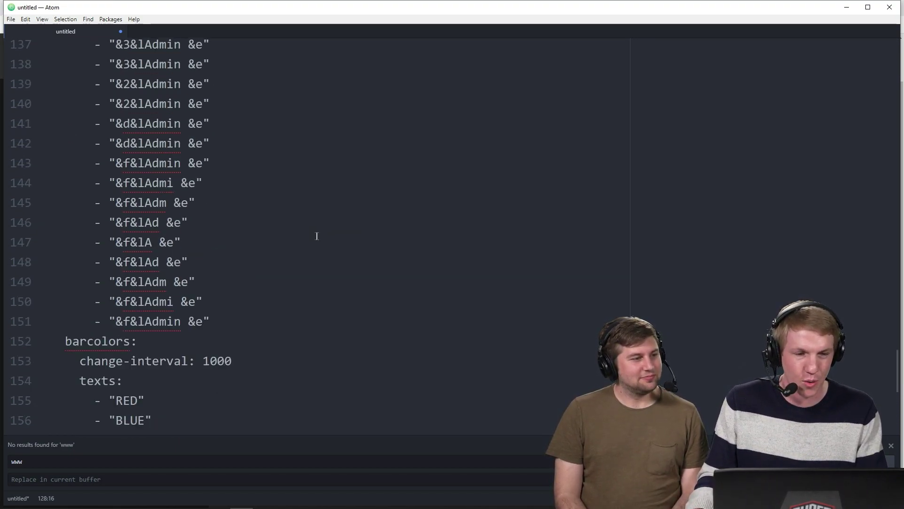
key("ctrl+a")
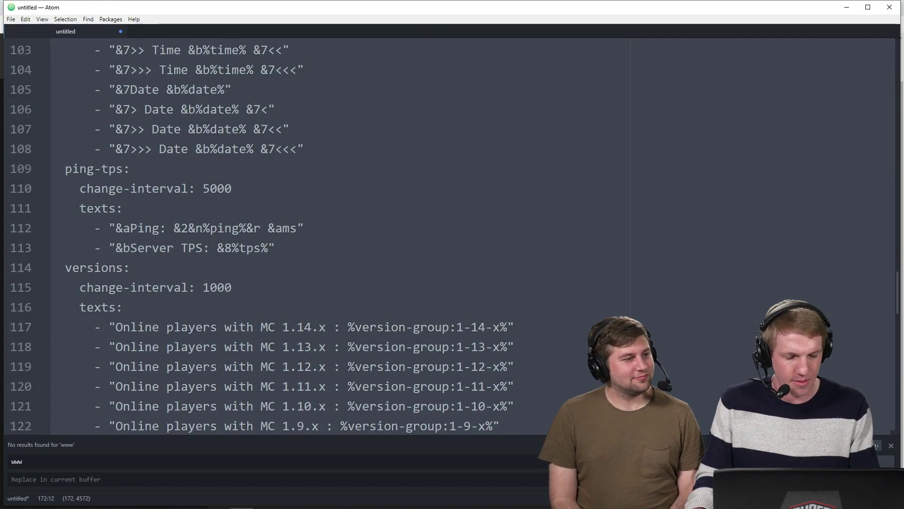
Paste the edited animations into animations.yml in the Minehut editor and save
key("alt+Tab")
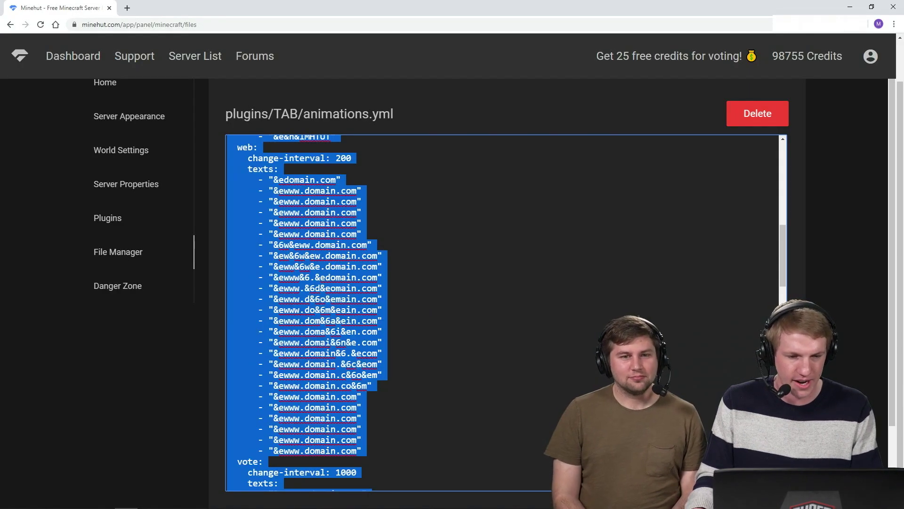
key("ctrl+v")
scroll(843, 234, "down", 2)
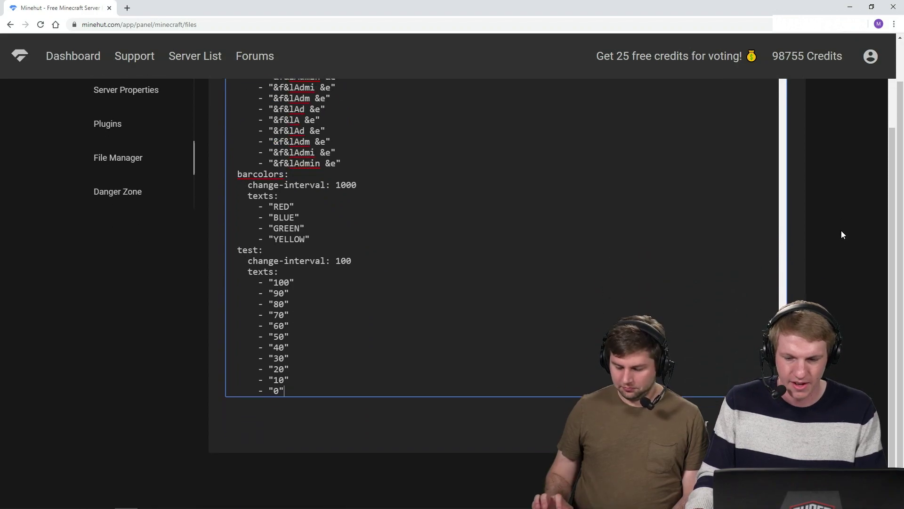
left_click(746, 428)
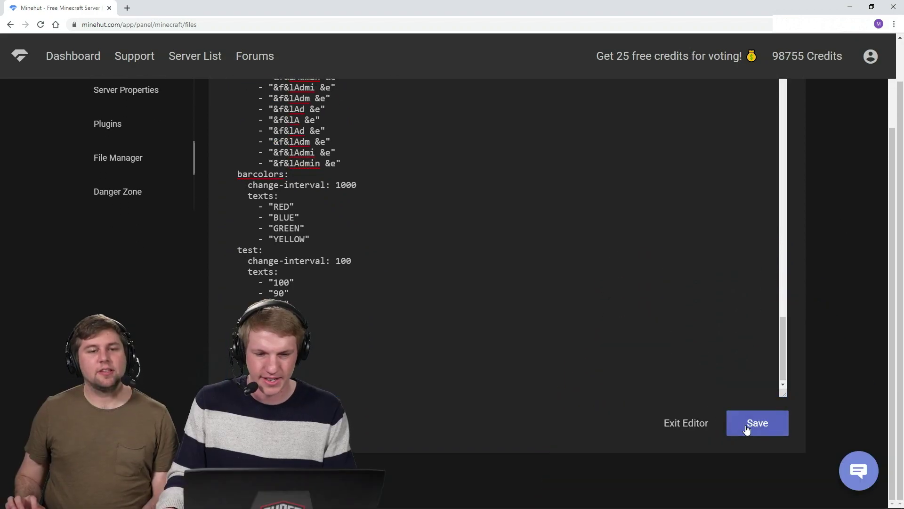
Return to the server's home panel and switch over to Minecraft
scroll(104, 164, "up", 3)
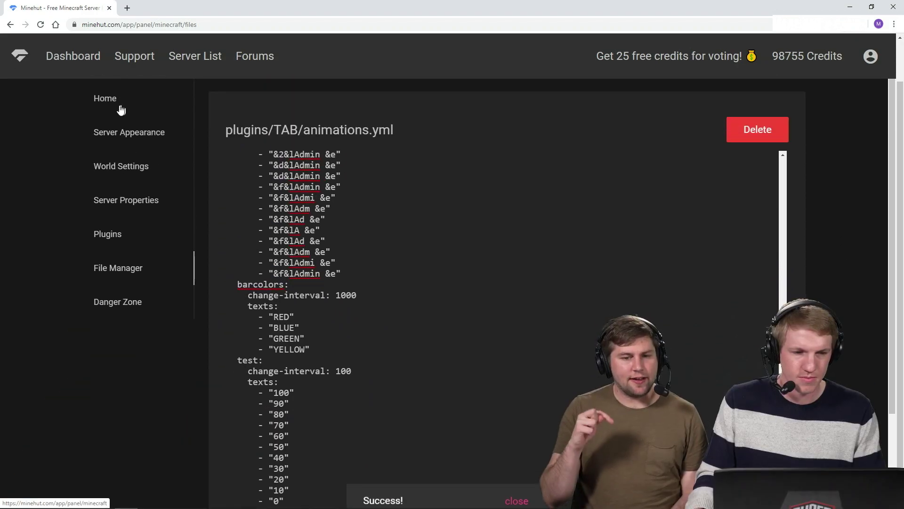
left_click(104, 98)
key("alt+Tab")
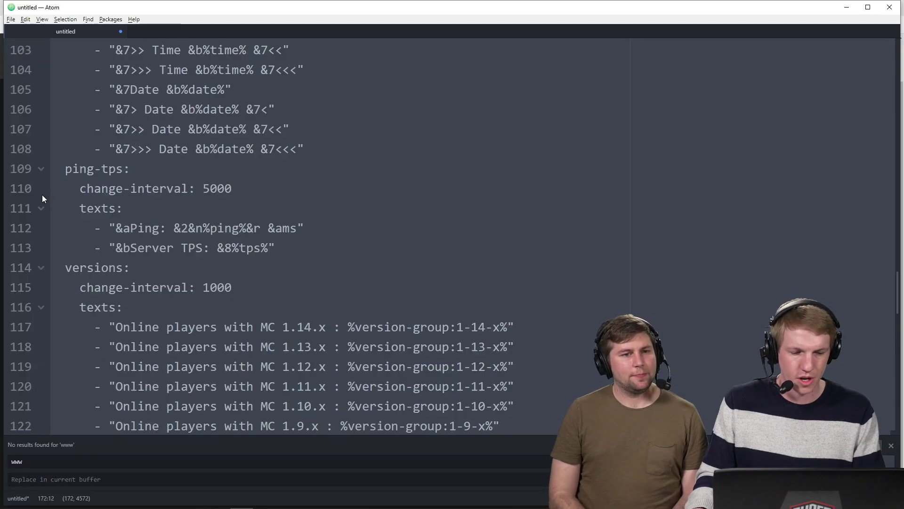
key("alt+Tab")
key("alt+Tab")
Reload the TAB plugin with /tab reload and check the player list
type("/tab reload")
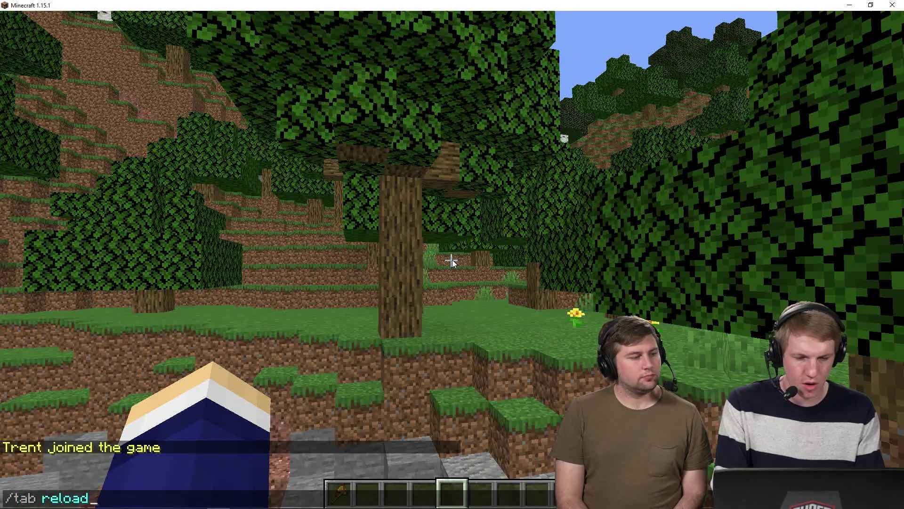
key("Return")
key("Tab")
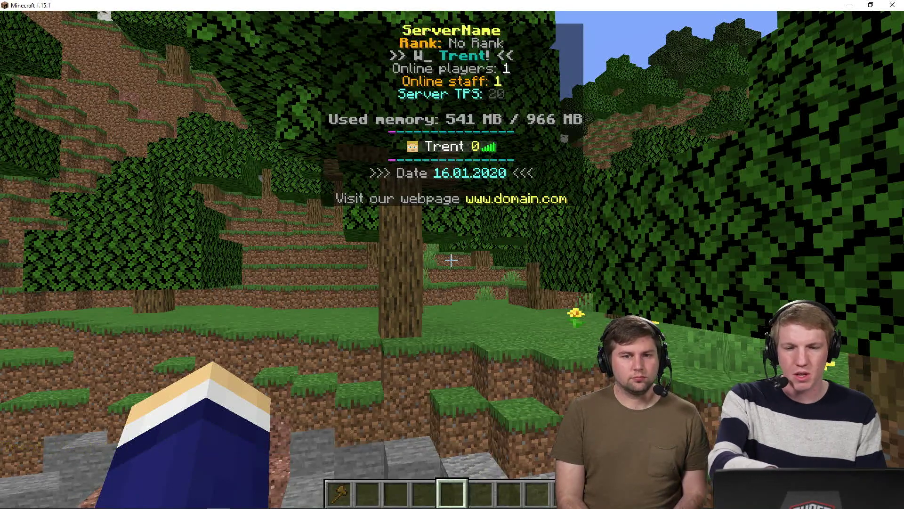
Reload TAB again and watch the tab list show the MHTUT header, Welcome animation and minehut.com footer
type("/tab reload")
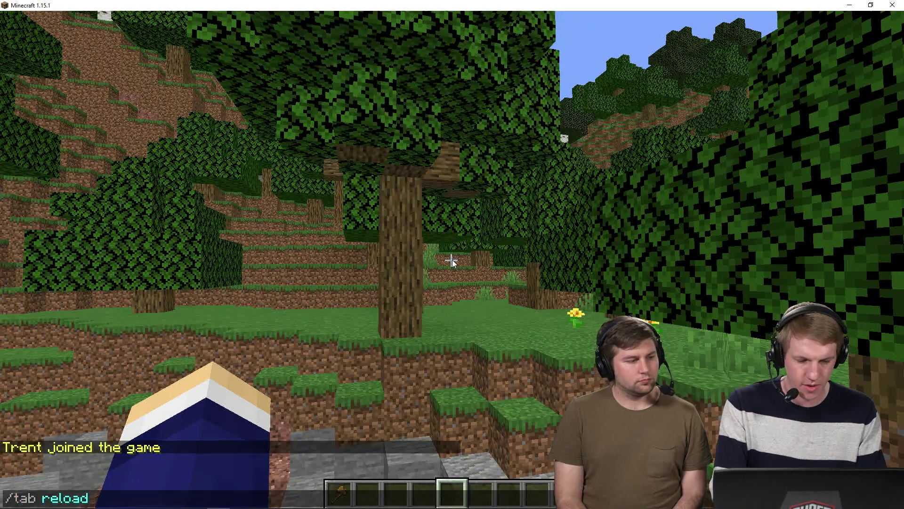
key("Return")
key("t")
key("Escape")
key("Tab")
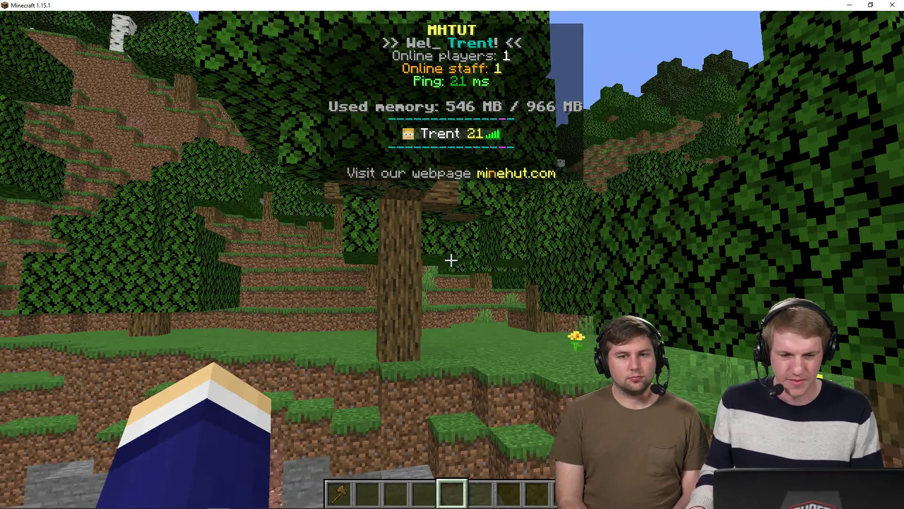
key("t")
key("Escape")
key("Tab")
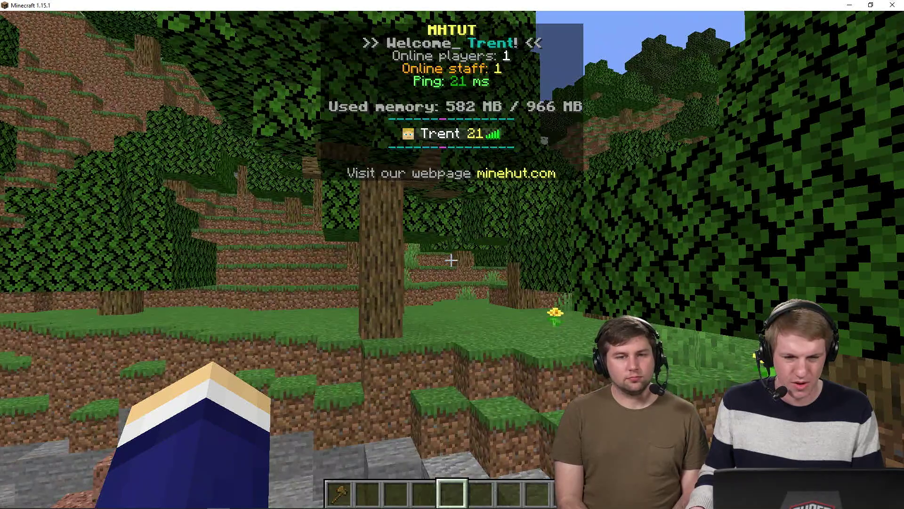